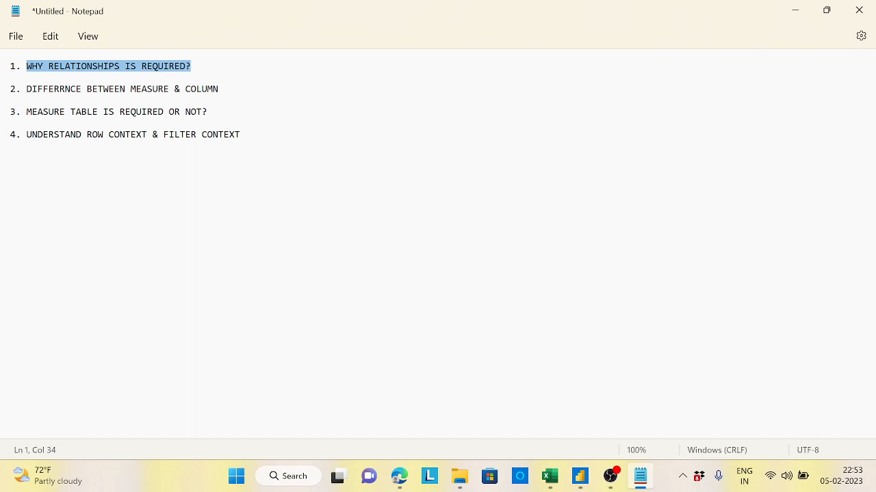
- Highlight the notes on the difference between measure and column, and on whether a measure table is required
left_click_drag(192, 66, 218, 89)
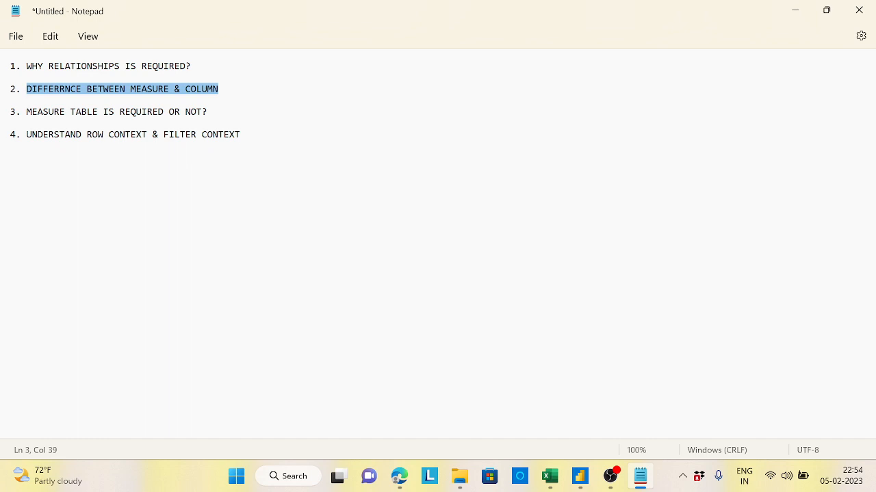
left_click_drag(27, 112, 207, 112)
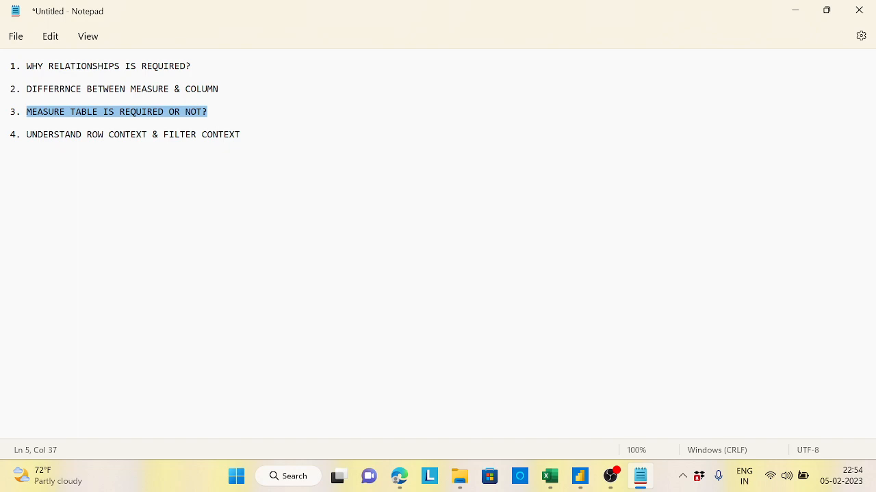
- Switch to Power BI Desktop and clear all filters from the Sales table data
left_click(585, 477)
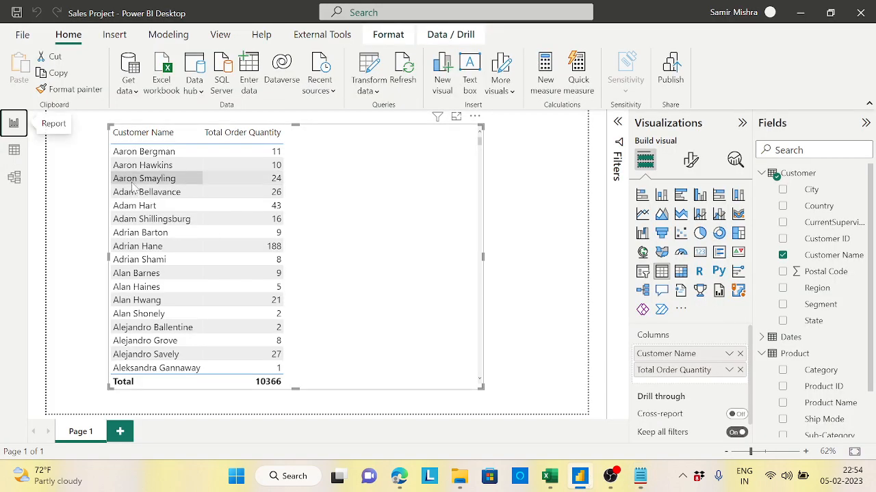
left_click(16, 151)
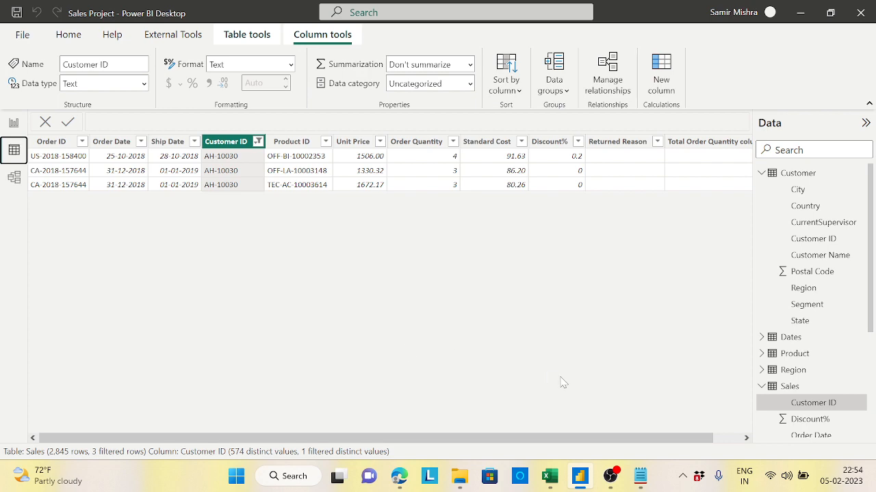
left_click(761, 173)
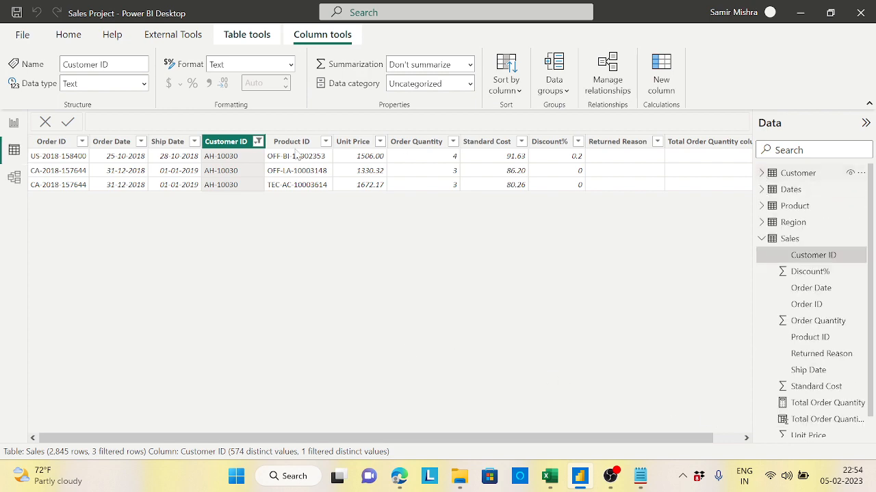
right_click(238, 141)
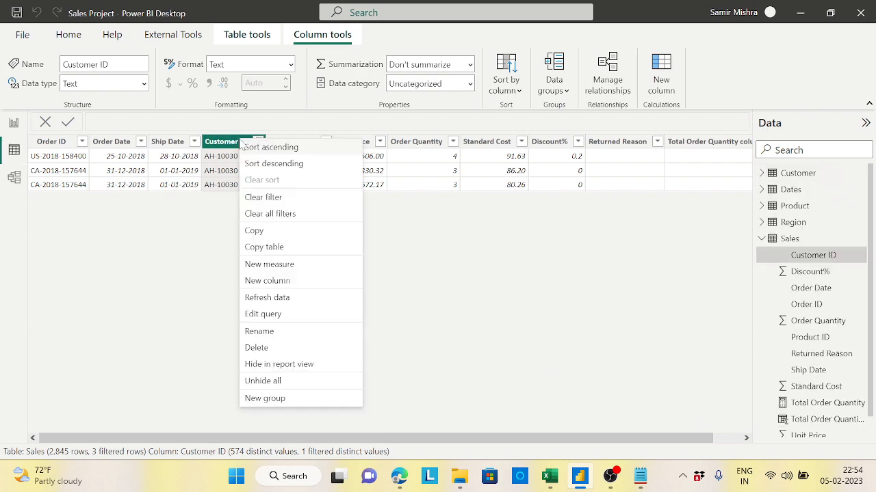
left_click(270, 214)
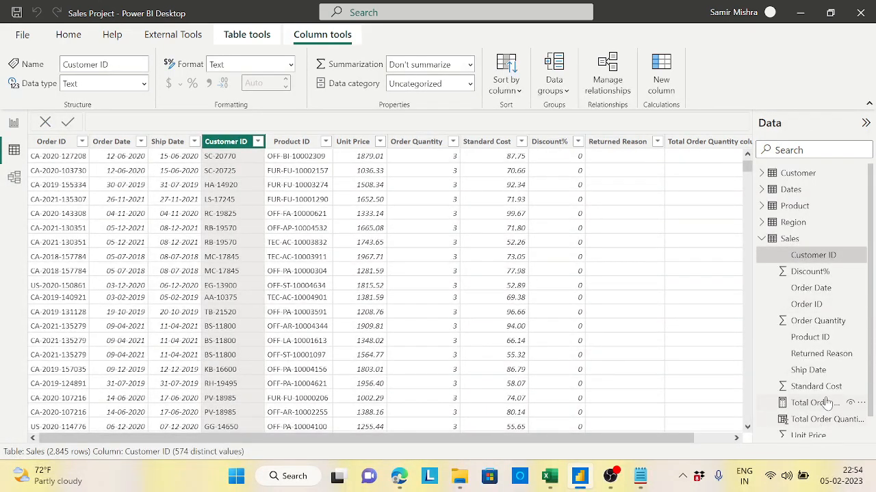
- Examine the formulas of the Total Order Quantity column and the Total Order Quantity measure in the Sales table
left_click(816, 419)
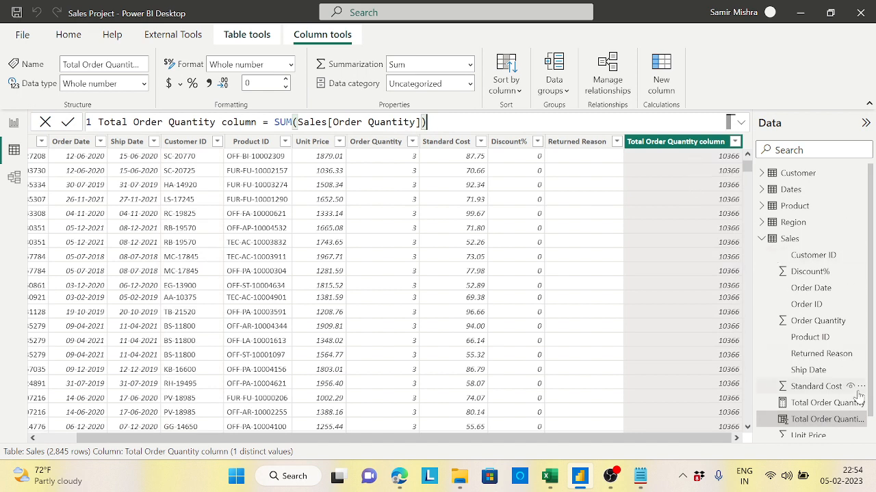
left_click(835, 405)
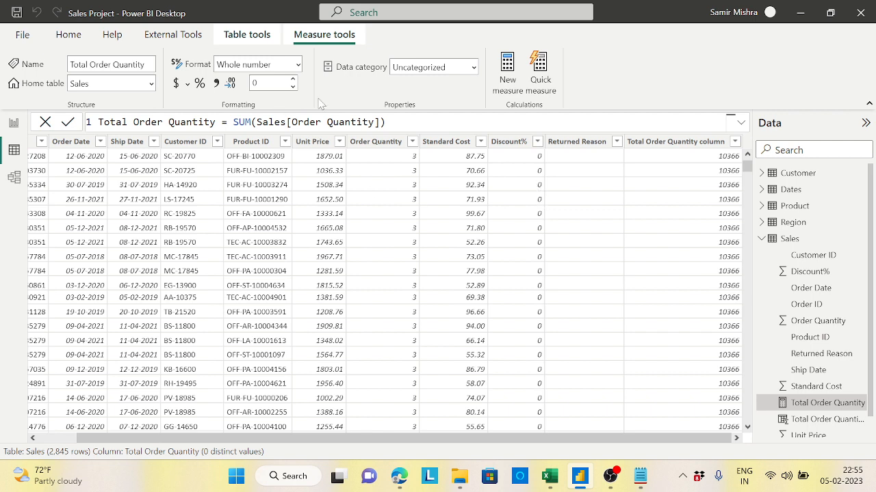
- Create an empty table named Measures through Enter Data and load it into the model
left_click(68, 35)
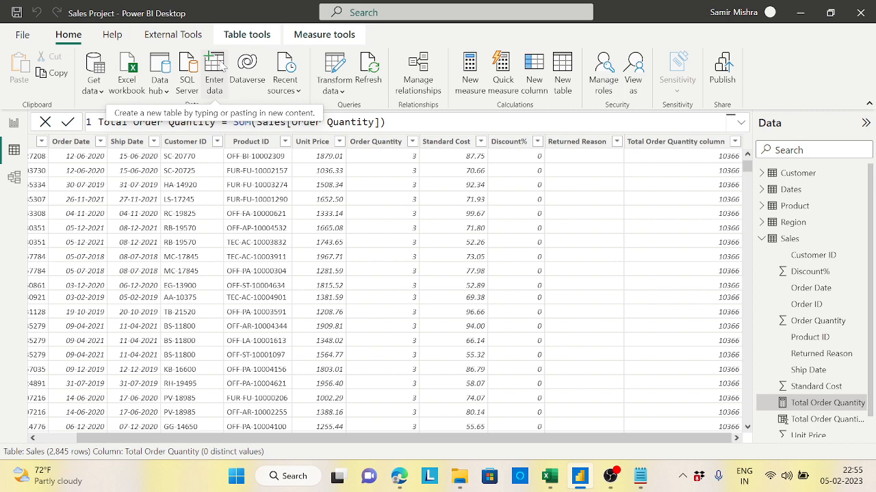
left_click(226, 60)
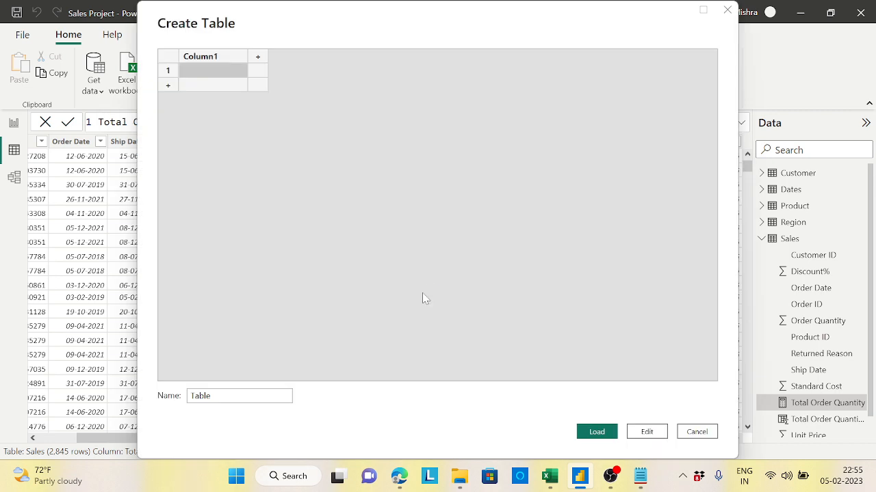
left_click(219, 395)
key("BackSpace")
key("BackSpace")
key("BackSpace")
key("BackSpace")
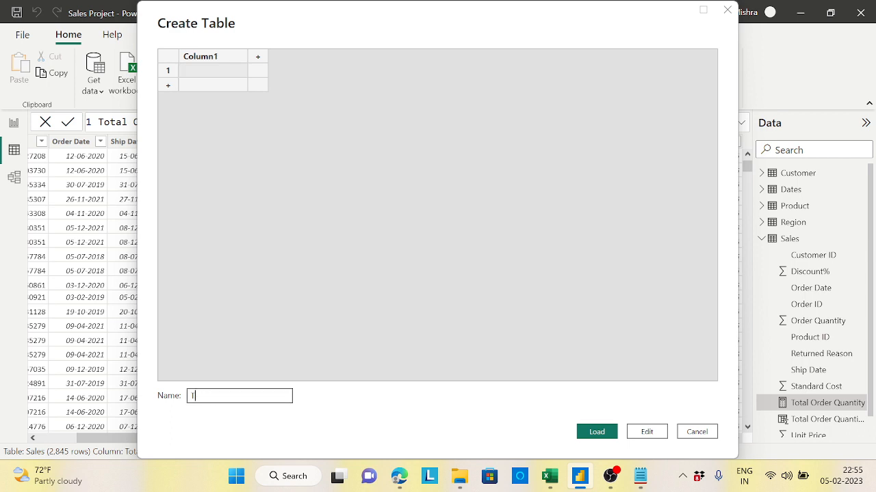
key("BackSpace")
type("Measures")
left_click(599, 432)
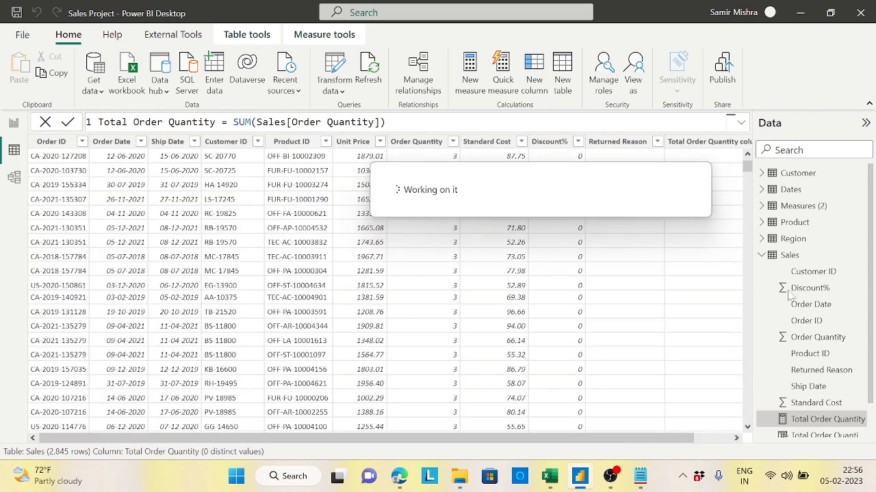
- Delete the newly loaded Measures (2) table from the model
left_click(761, 256)
left_click(816, 208)
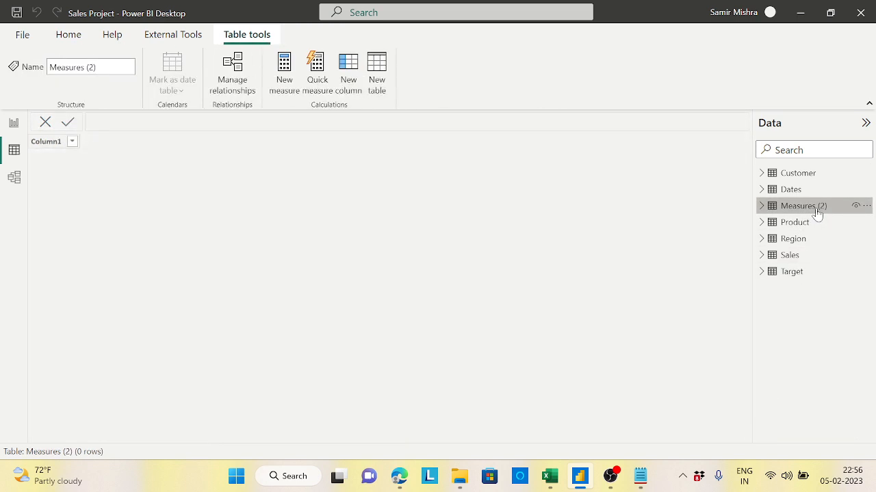
left_click(866, 206)
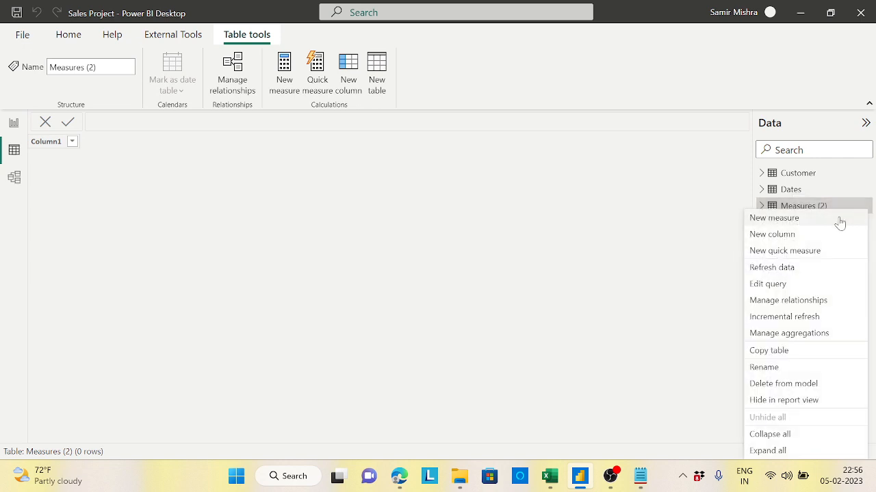
left_click(799, 384)
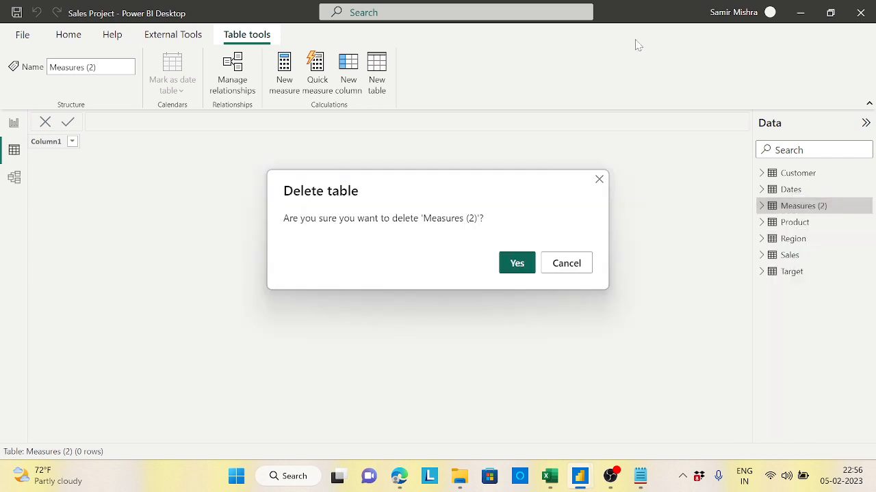
left_click(517, 267)
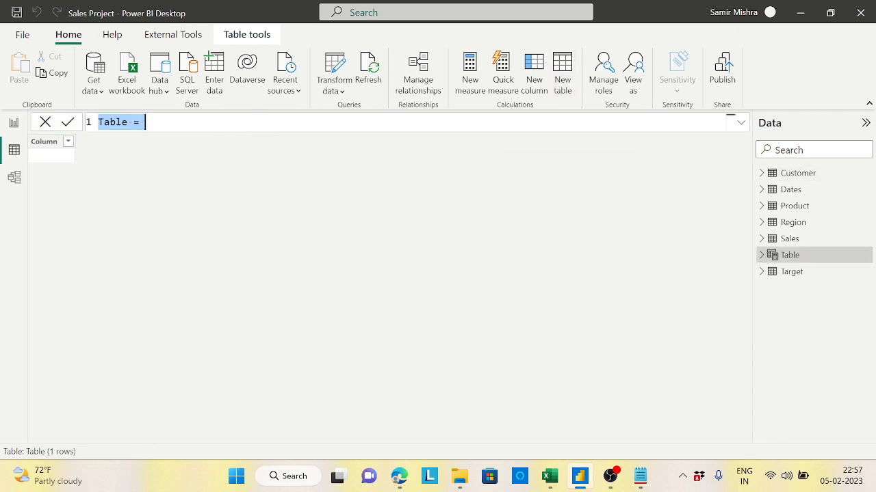
- Define the new calculated table with the formula All Measures = {Blank()}
type("A")
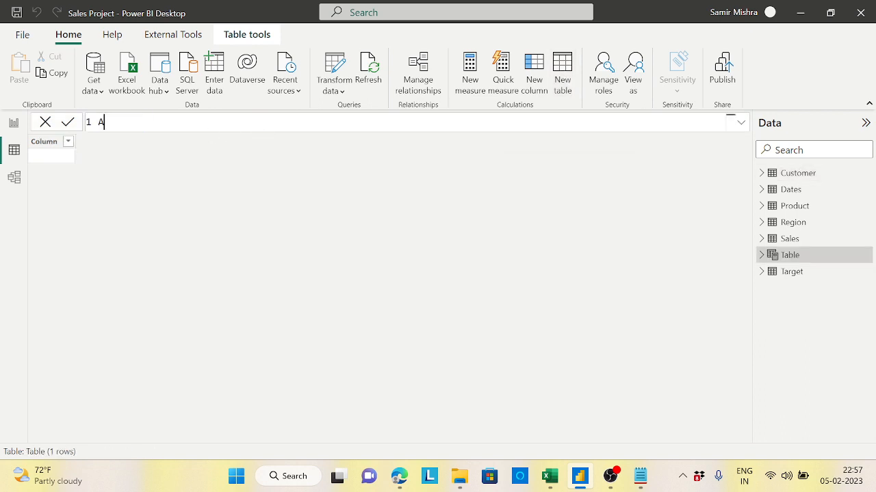
type("ll Measures= {blank")
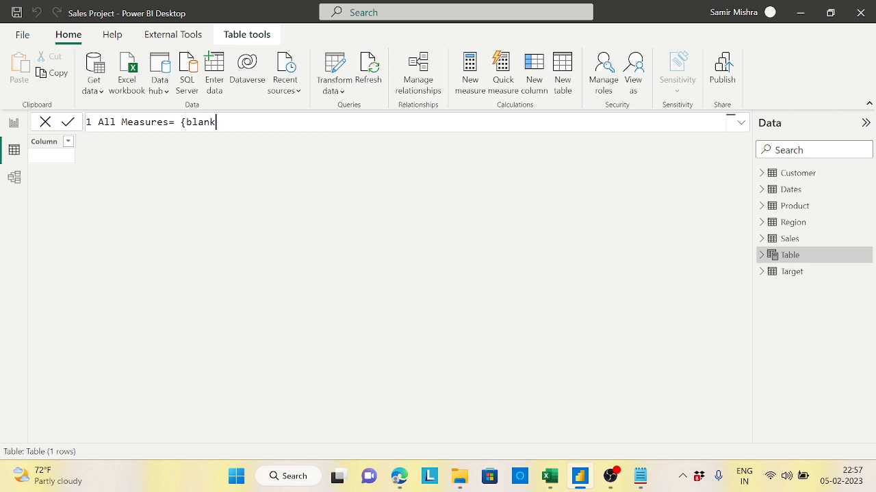
key("BackSpace")
key("BackSpace")
key("BackSpace")
key("BackSpace")
key("BackSpace")
type("Blank()}")
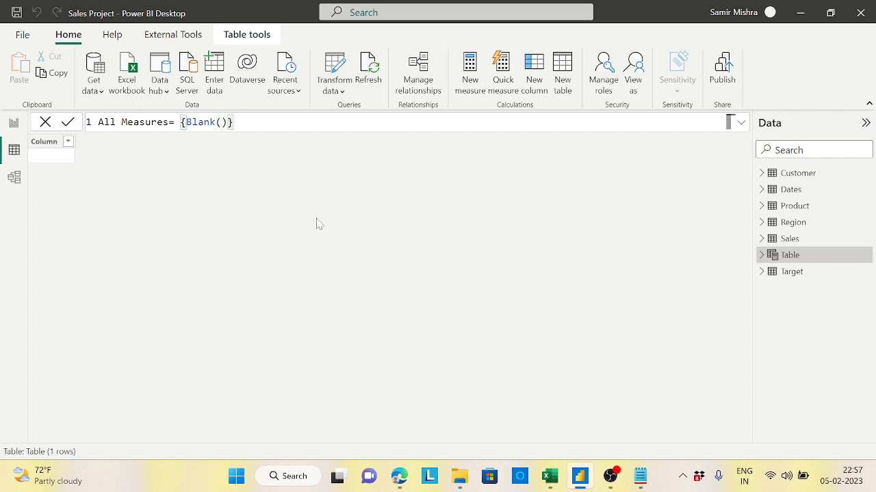
key("Return")
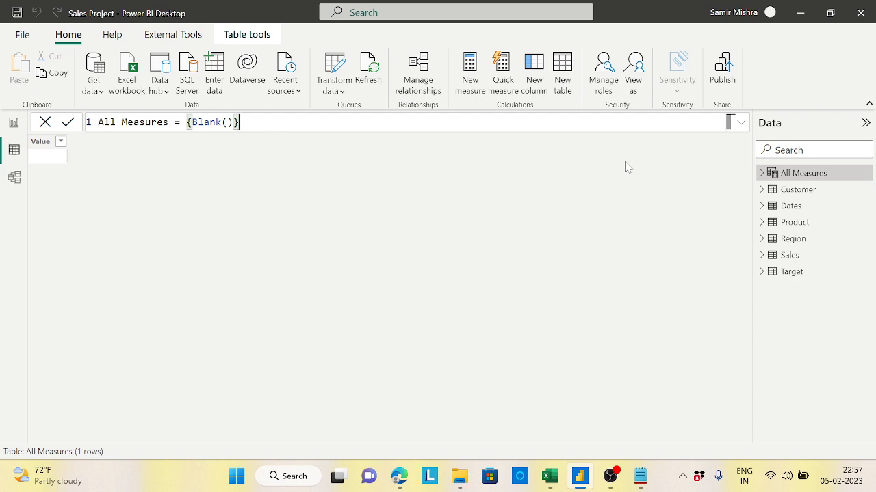
- Create another calculated table with the multi-line formula _Measures = ROW('COLUMN1', BLANK())
left_click(569, 71)
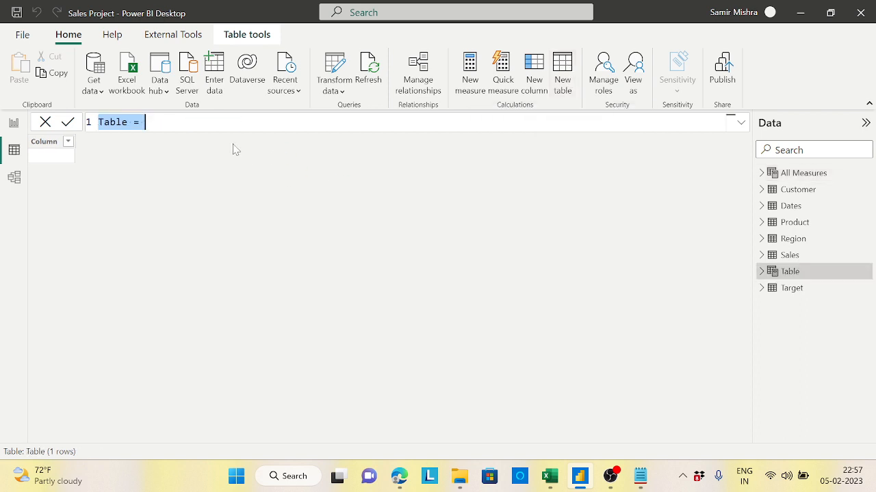
type("_Meas")
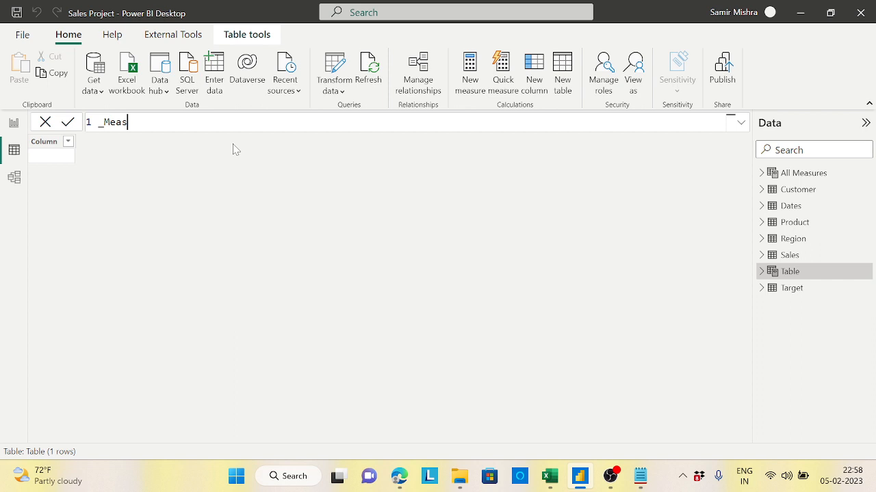
type("ures= ro")
key("BackSpace")
key("BackSpace")
key("BackSpace")
key("Caps_Lock")
type("ROW(")
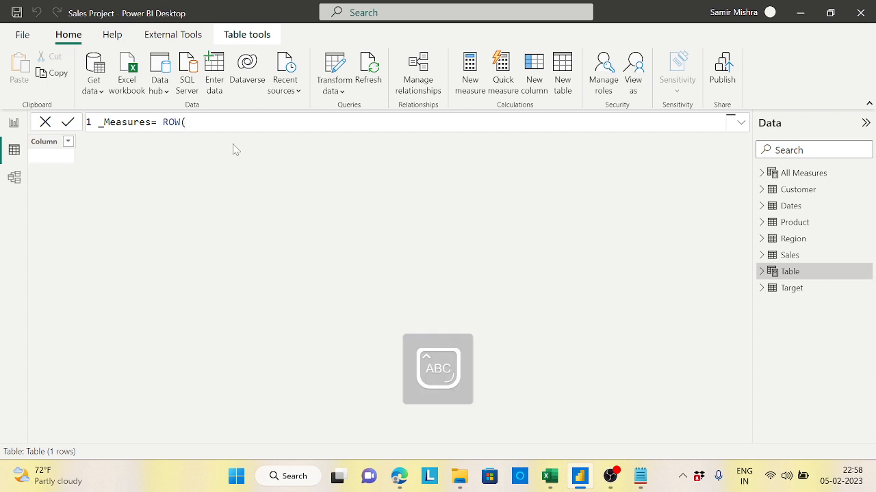
key("shift+Return")
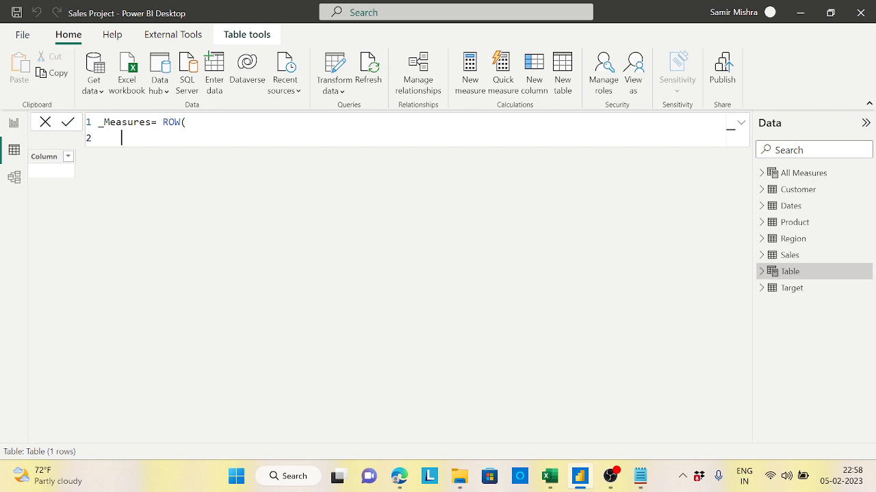
type("'COLUMN1',")
key("shift+Return")
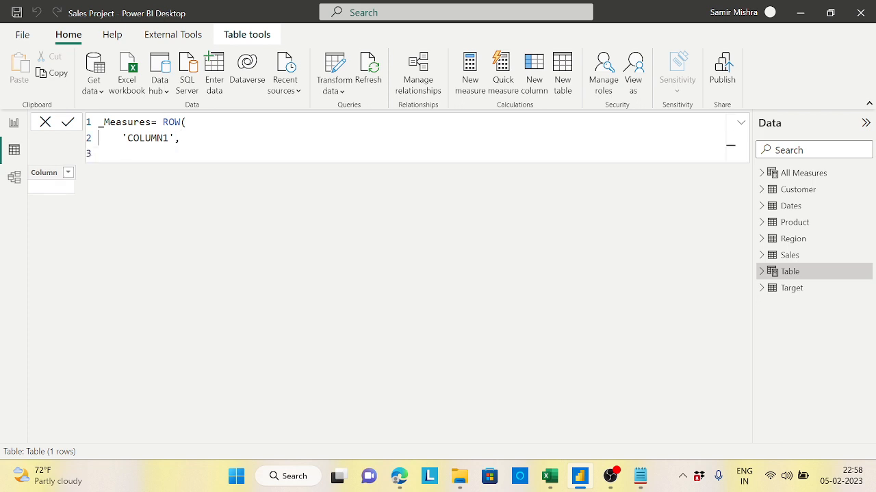
type("BLANK()")
key("shift+Return")
type(")")
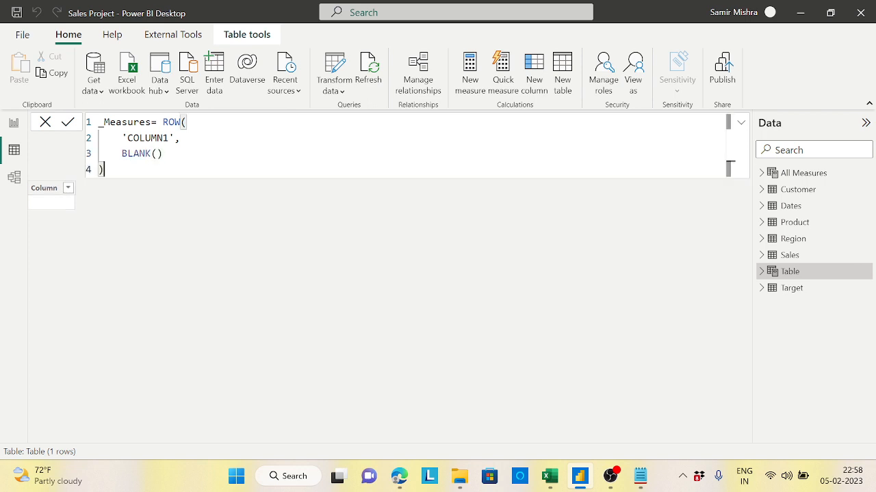
key("Return")
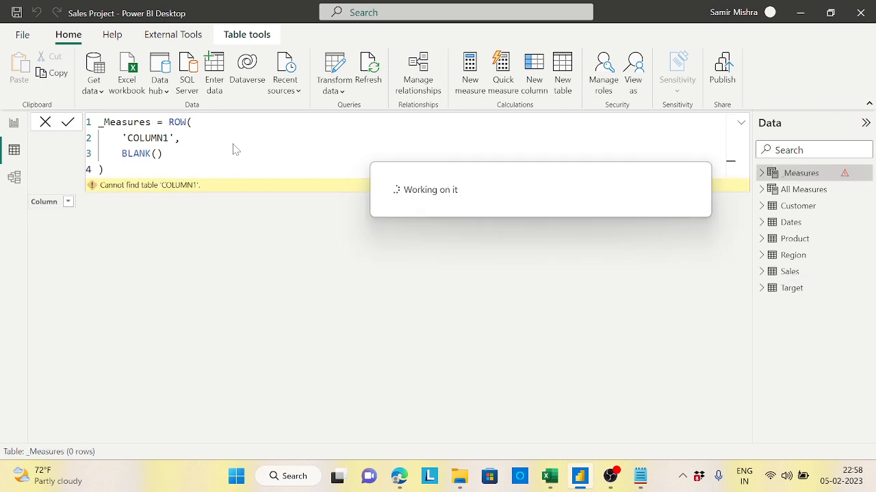
- Replace the single quotes around COLUMN1 with double quotes in the _Measures formula and apply it
left_click(175, 138)
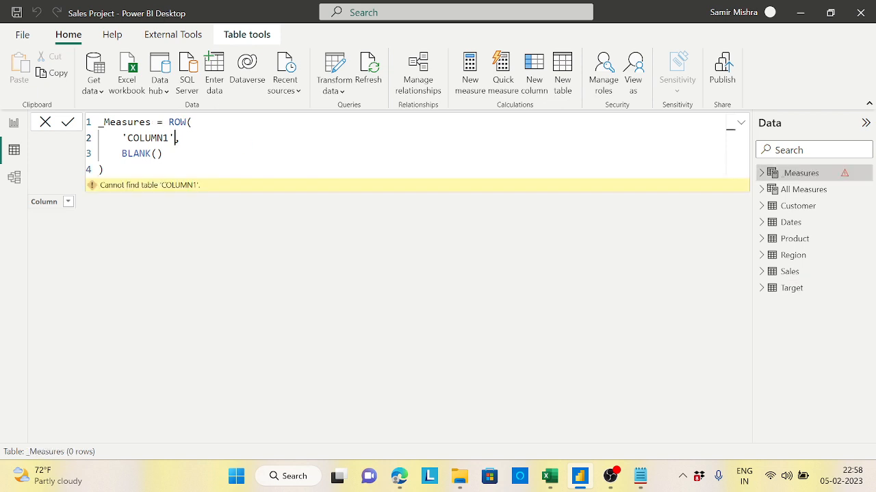
key("BackSpace")
type("\"")
left_click(127, 138)
key("BackSpace")
type("\"")
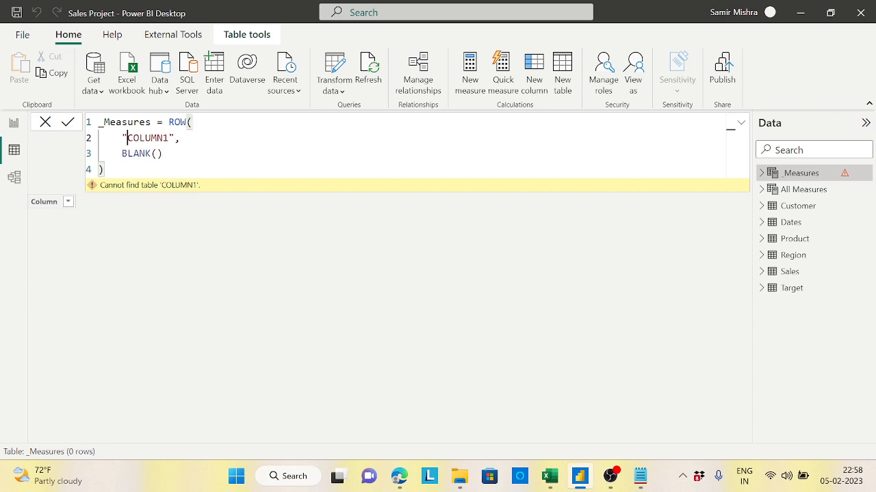
key("Return")
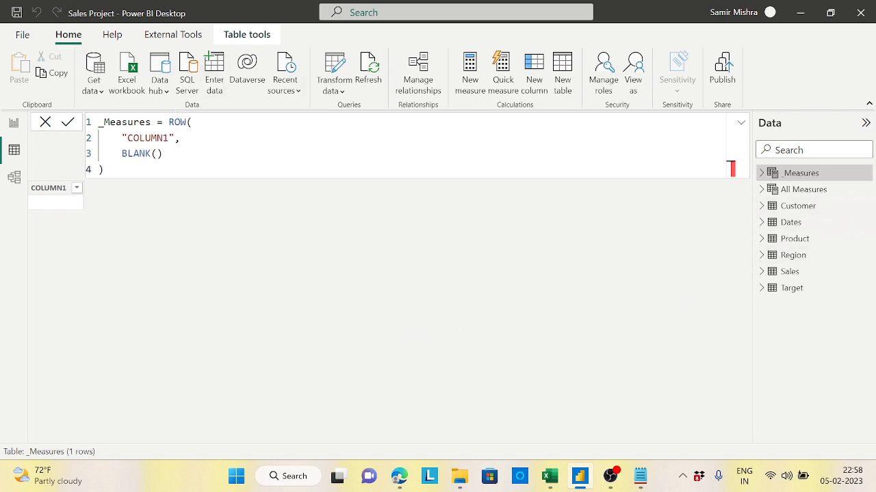
- Review the All Measures table's formula, and delete the _Measures table from the model
left_click(803, 189)
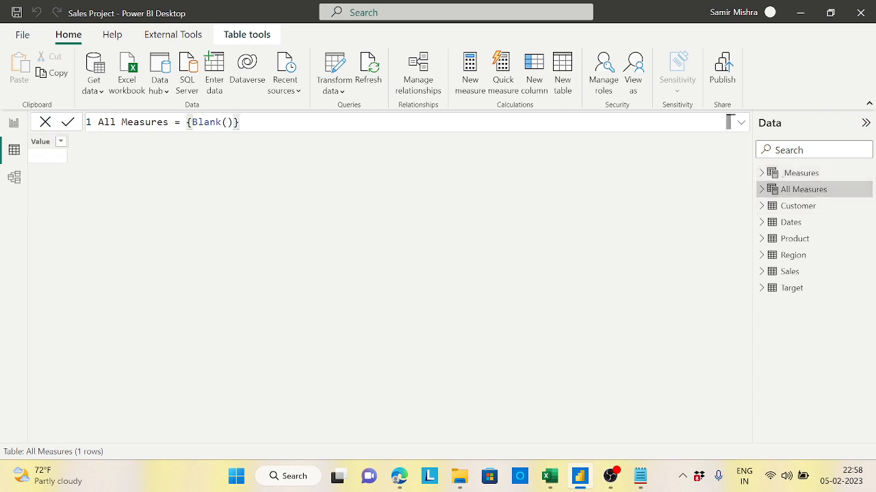
left_click(779, 175)
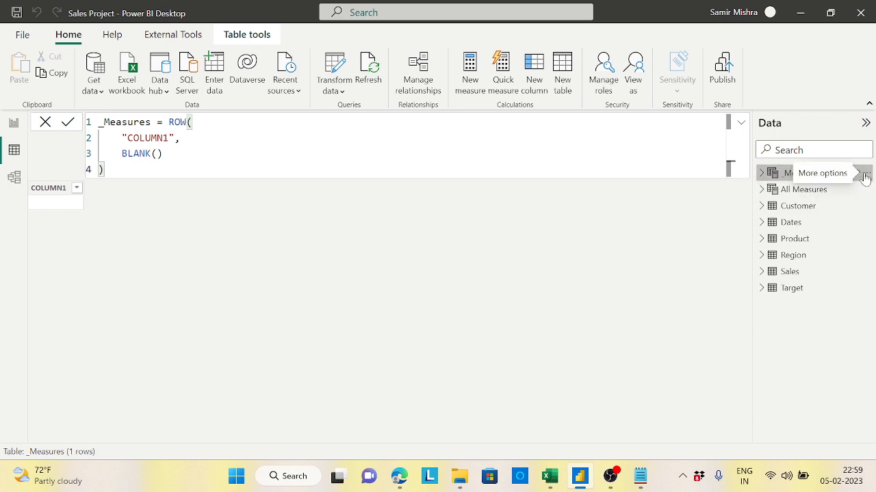
left_click(864, 177)
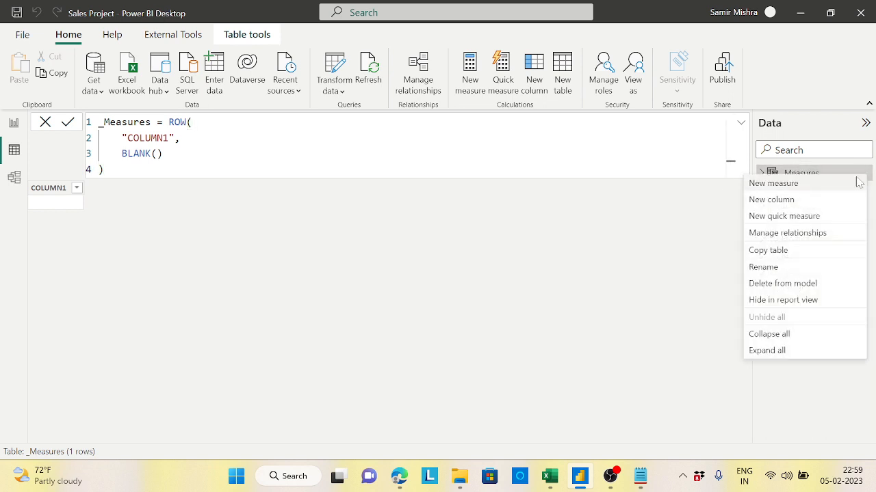
left_click(776, 283)
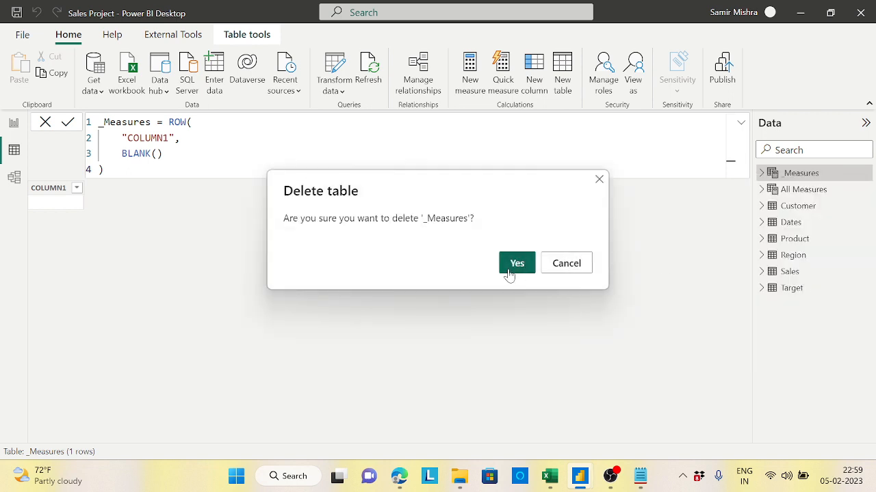
left_click(516, 264)
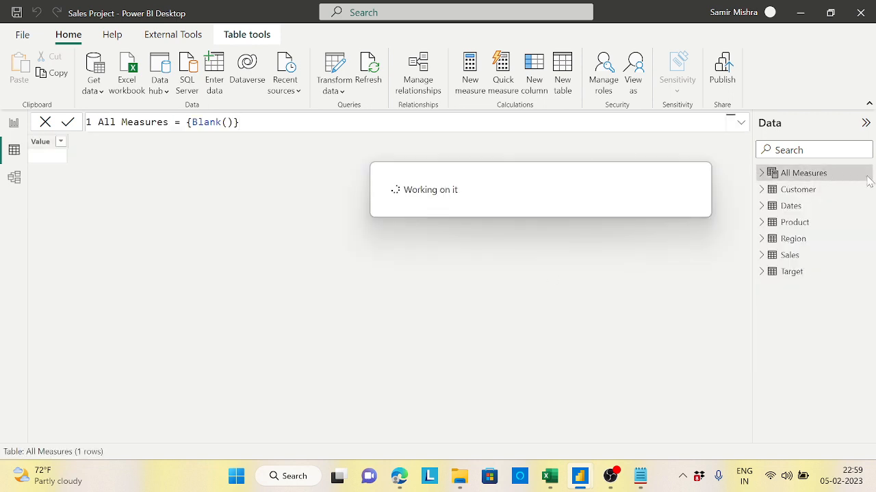
- Delete the All Measures table from the model
left_click(863, 173)
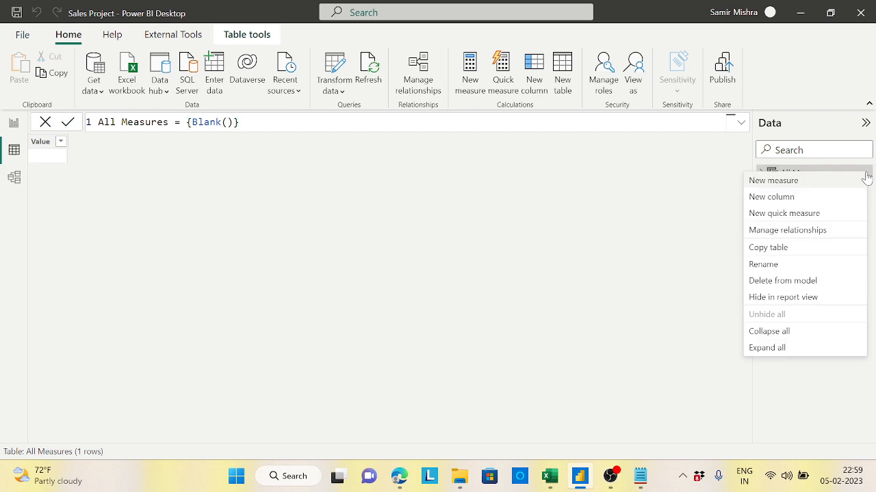
left_click(790, 286)
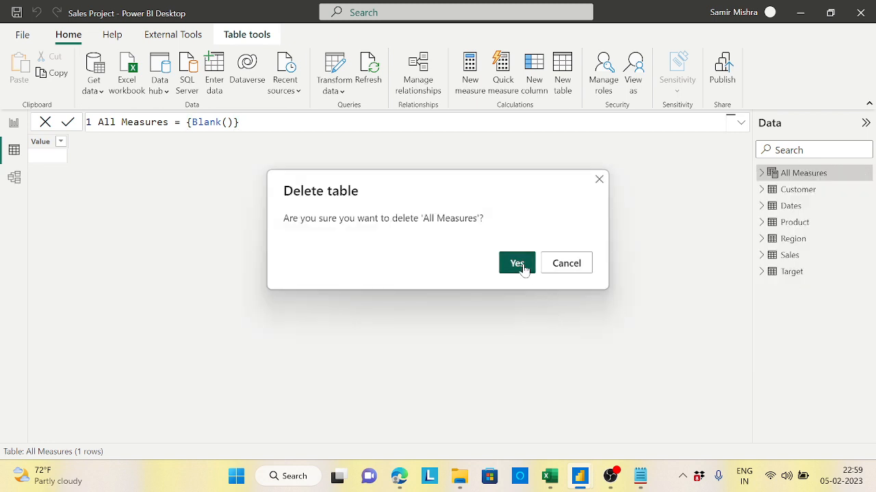
left_click(517, 263)
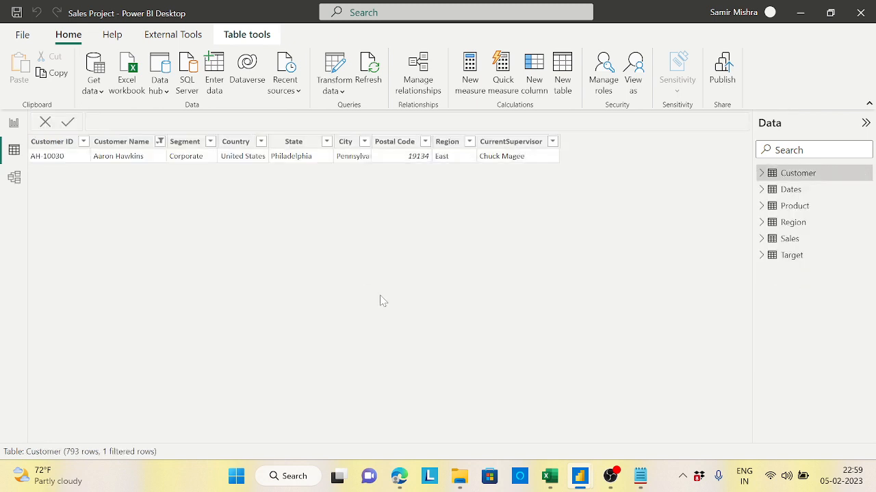
- Clear all filters on the Customer table
left_click(144, 146)
right_click(144, 146)
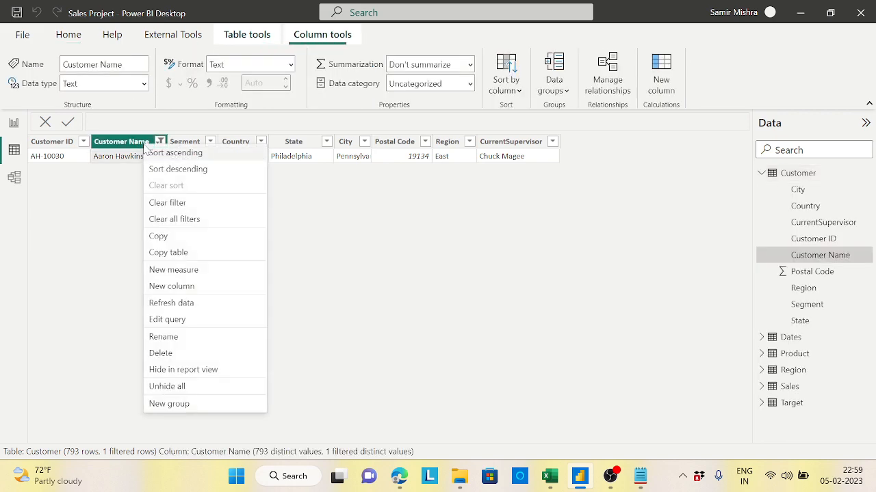
left_click(176, 219)
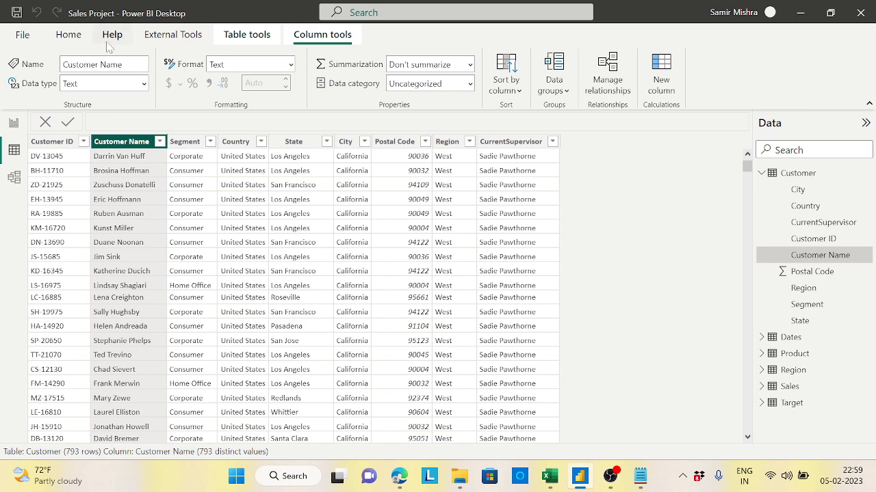
- Create a manually entered blank table named Key Measures and load it into the model
left_click(68, 34)
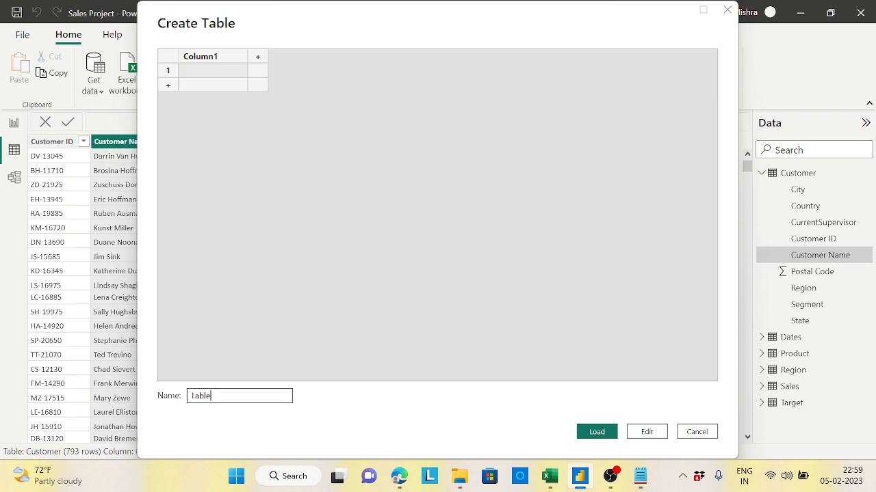
key("BackSpace")
key("BackSpace")
key("BackSpace")
key("BackSpace")
key("BackSpace")
type("kEY")
key("BackSpace")
key("BackSpace")
key("BackSpace")
key("Caps_Lock")
type("Key M")
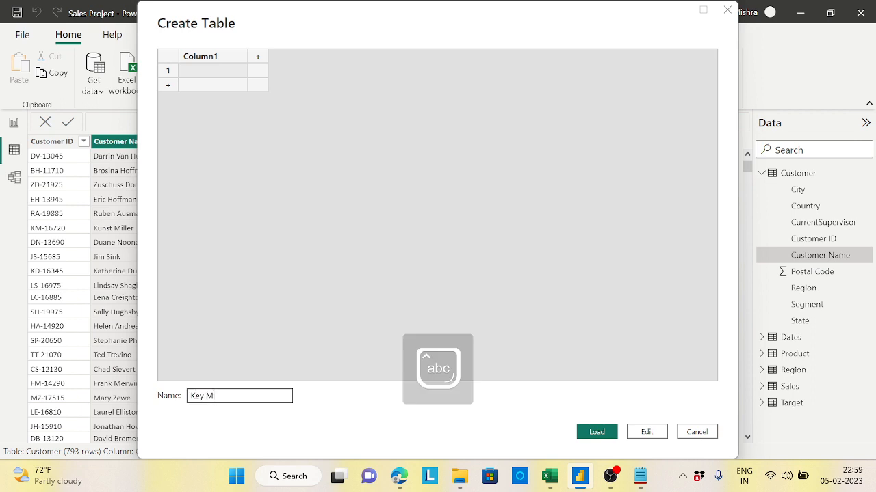
type("easurees")
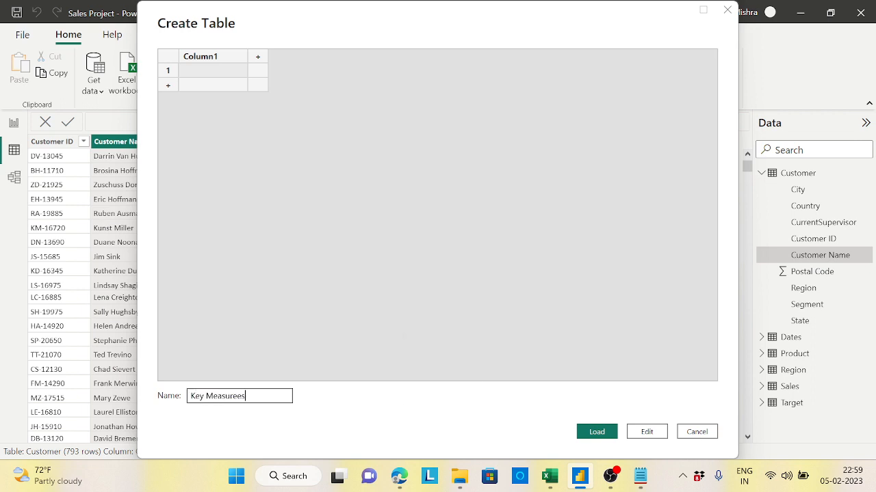
key("BackSpace")
key("BackSpace")
type("s")
left_click(595, 432)
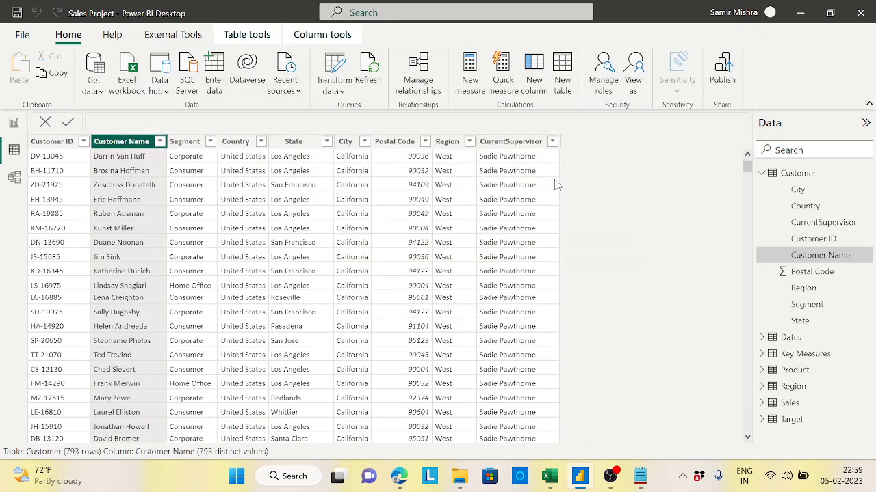
- Change the home table of the Total Order Quantity measure in Sales to Key Measures
left_click(761, 175)
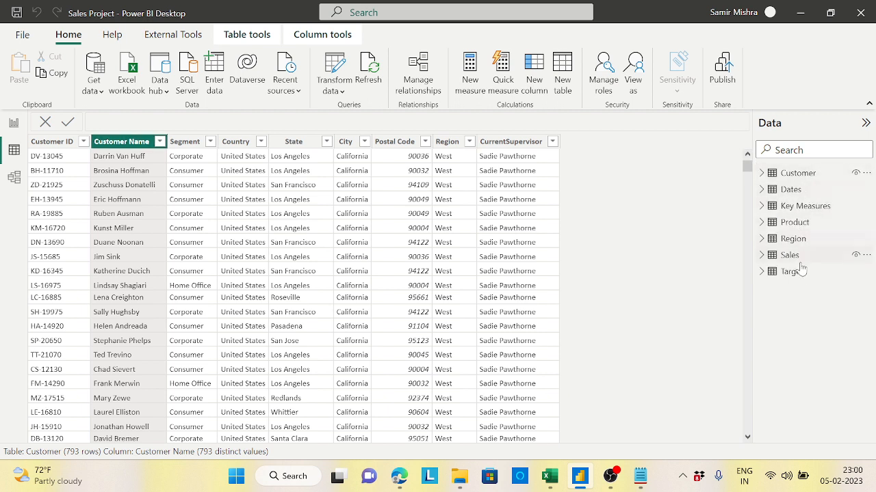
left_click(760, 206)
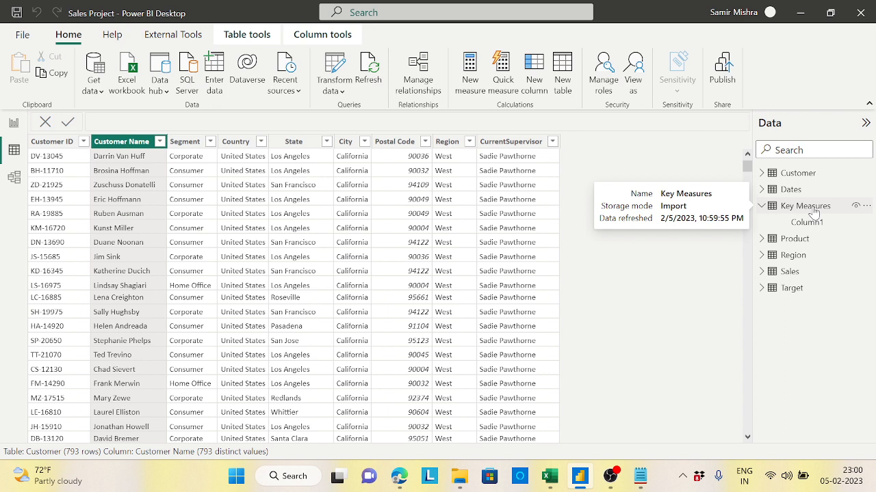
left_click(761, 206)
left_click(761, 255)
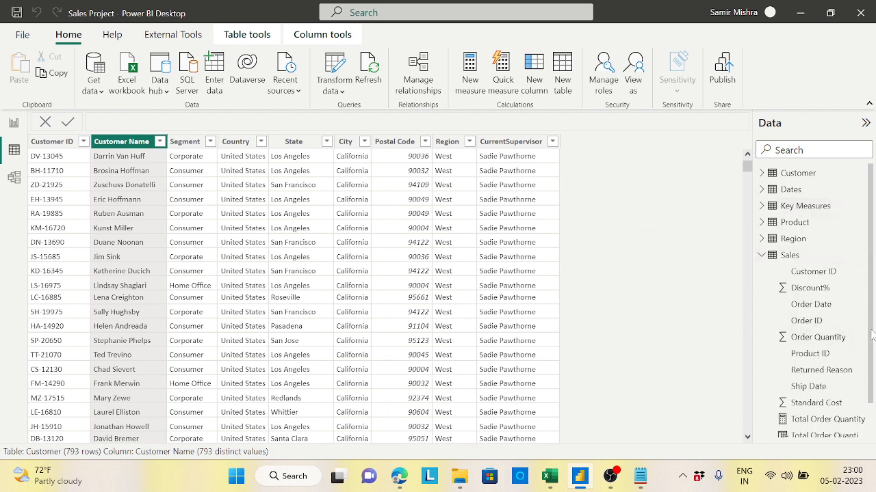
left_click_drag(872, 334, 874, 372)
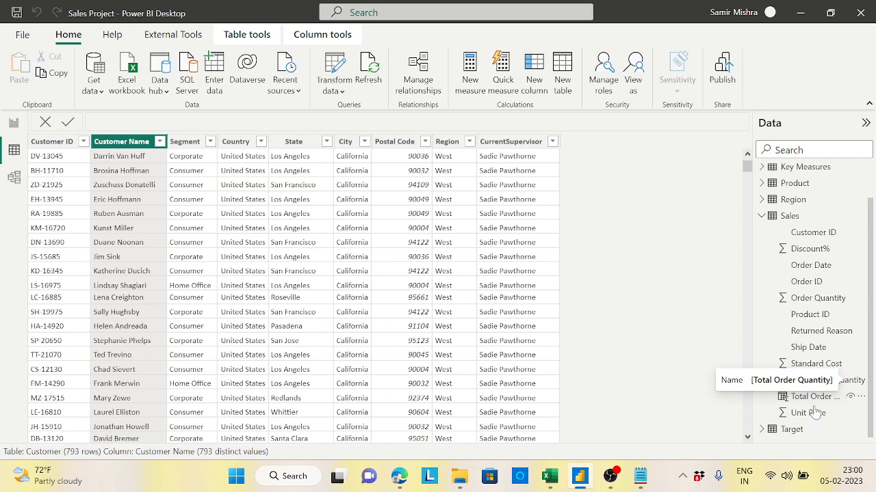
left_click(835, 383)
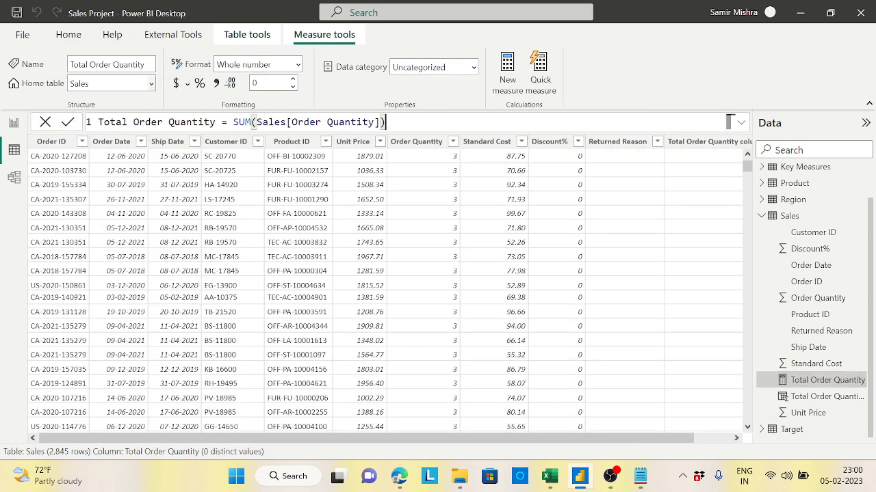
left_click(151, 83)
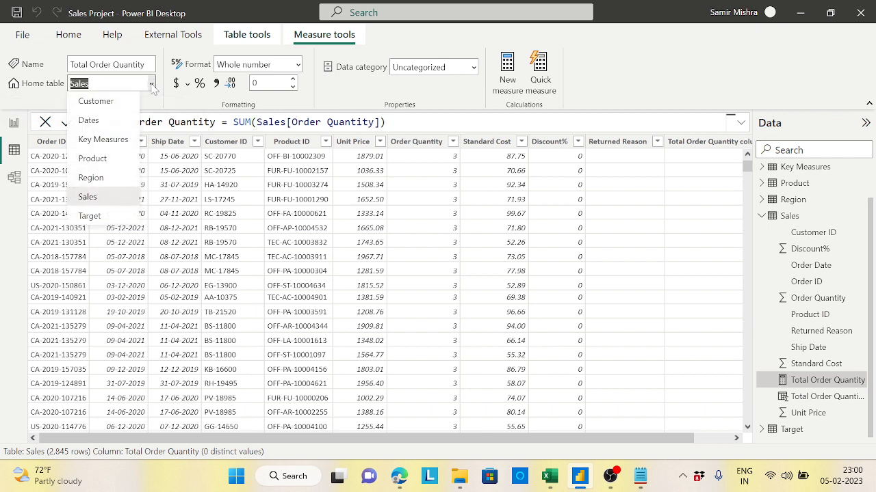
left_click(103, 139)
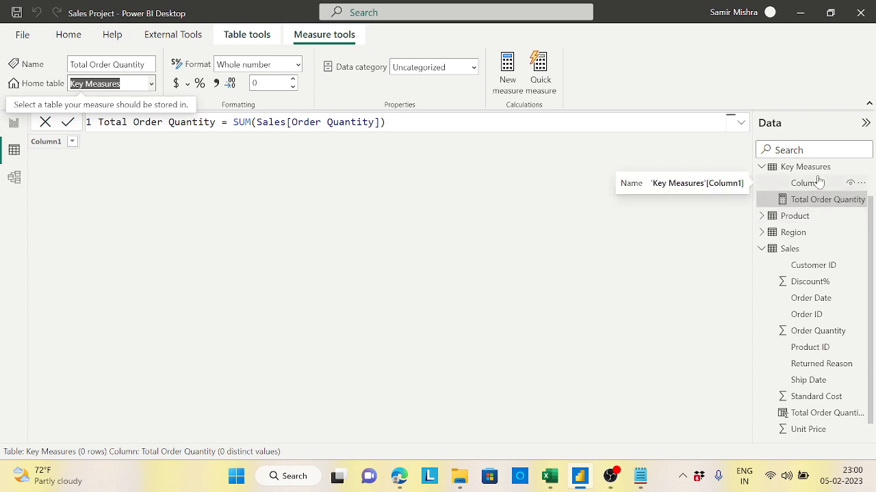
- Delete Column1 from the Key Measures table and collapse the Sales table's field list
left_click(861, 186)
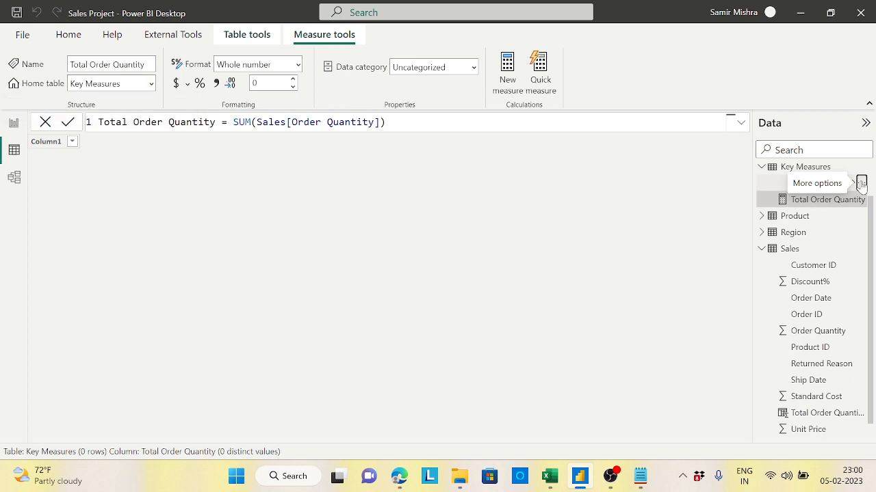
left_click(789, 273)
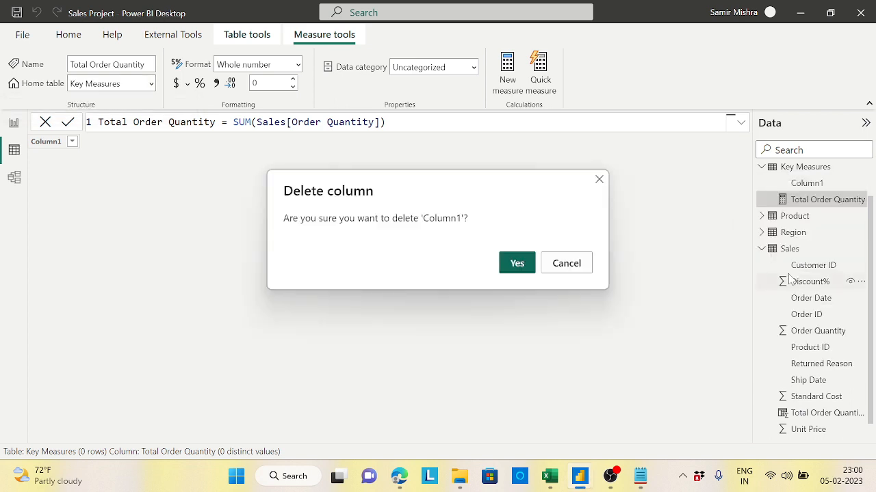
left_click(522, 265)
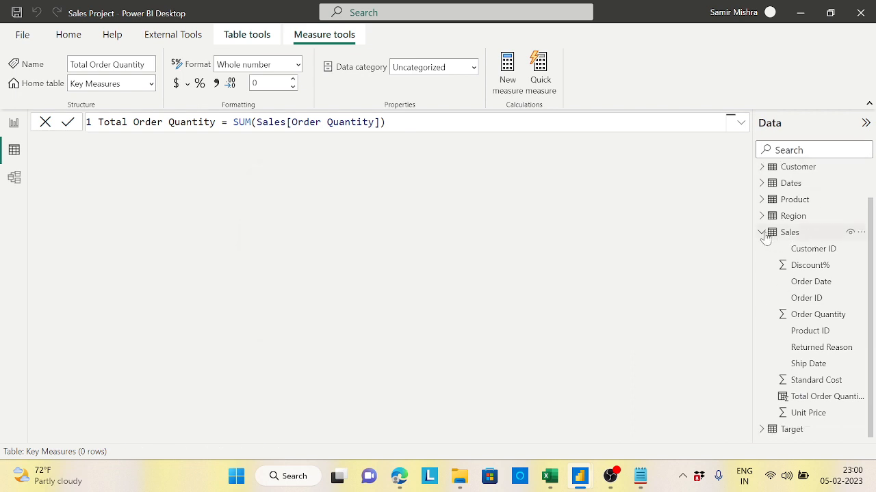
left_click(761, 232)
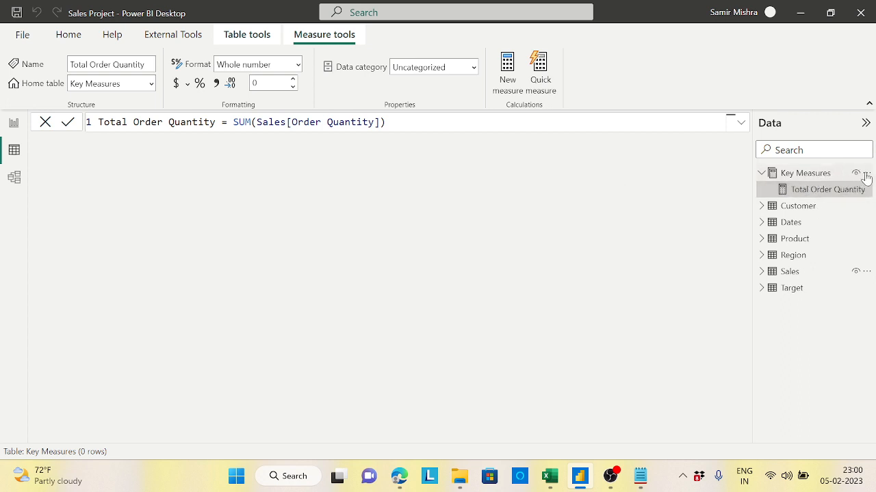
- Collapse the Key Measures table's field list and save the project
left_click(867, 174)
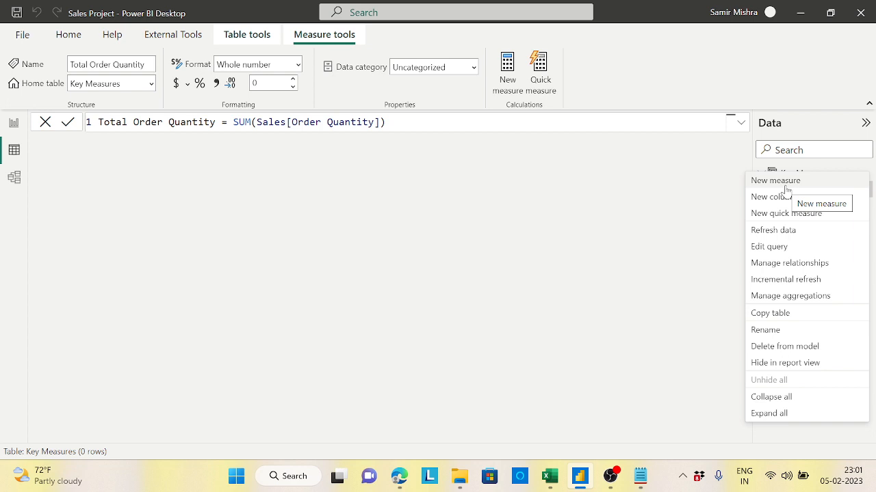
left_click(705, 41)
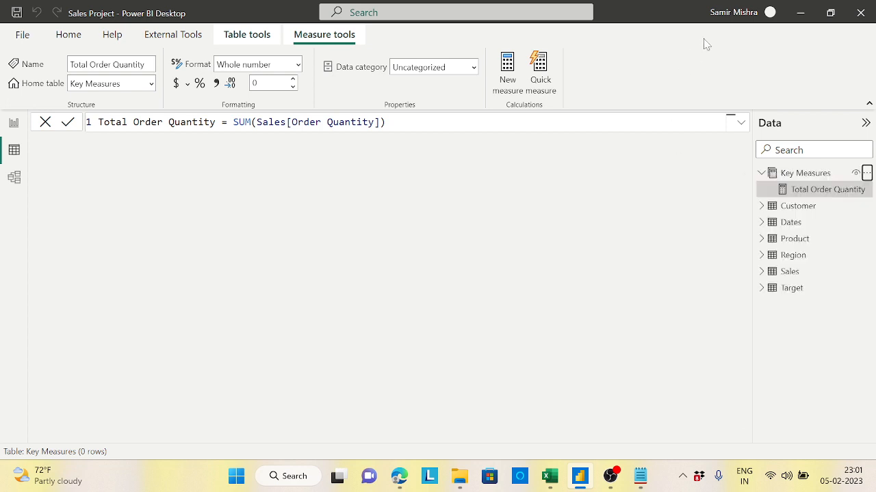
left_click(762, 175)
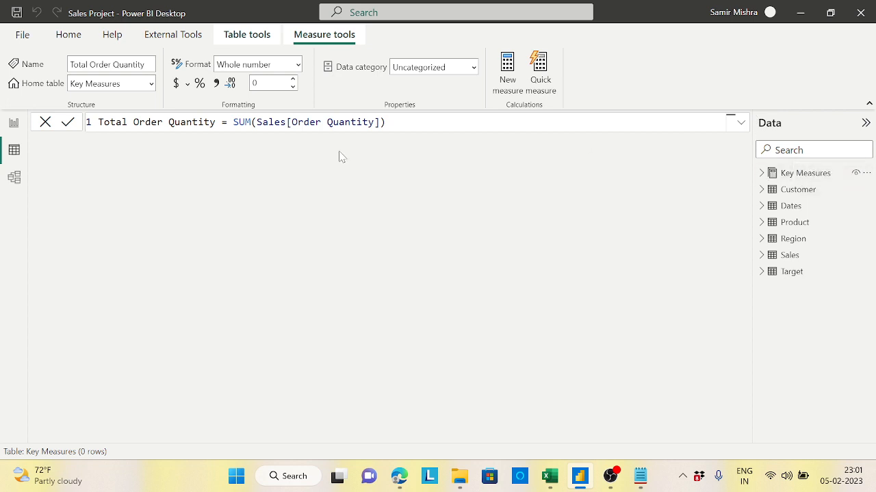
left_click(17, 13)
- Switch to the Notepad topic list and highlight topic 3 on the measure table, followed by topic 4 on row and filter context
left_click(640, 477)
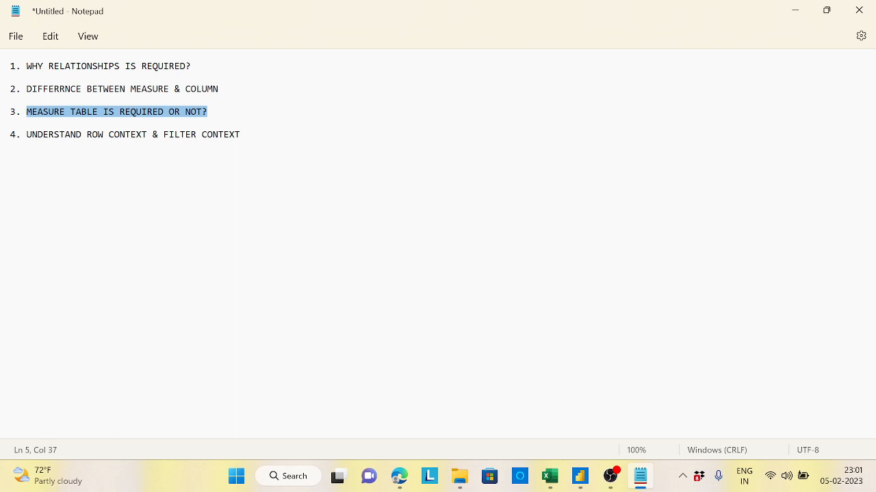
left_click(10, 100)
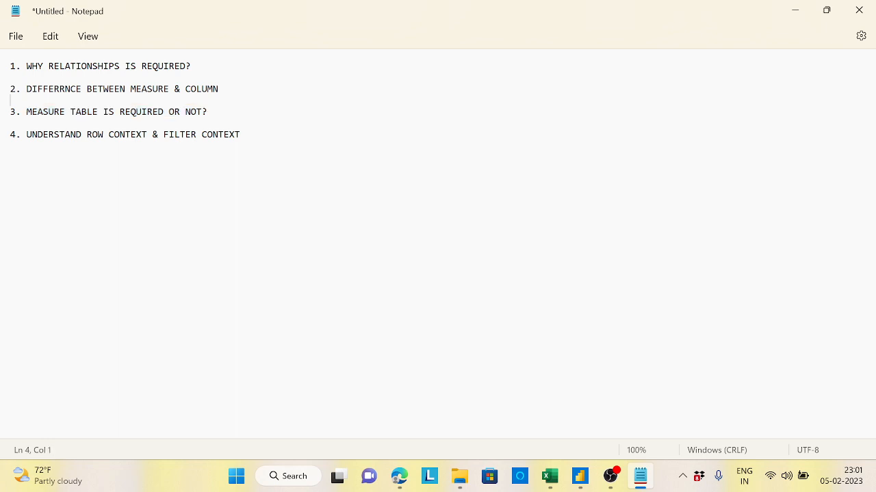
left_click_drag(26, 111, 209, 118)
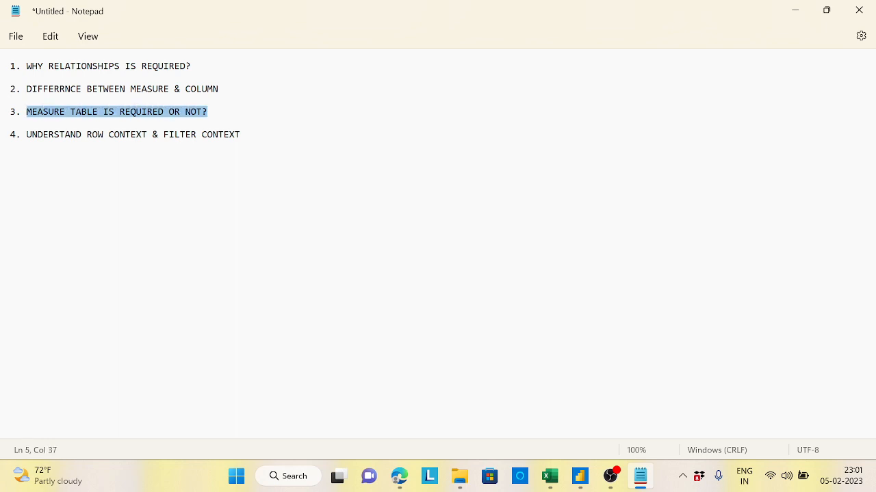
left_click_drag(26, 135, 240, 134)
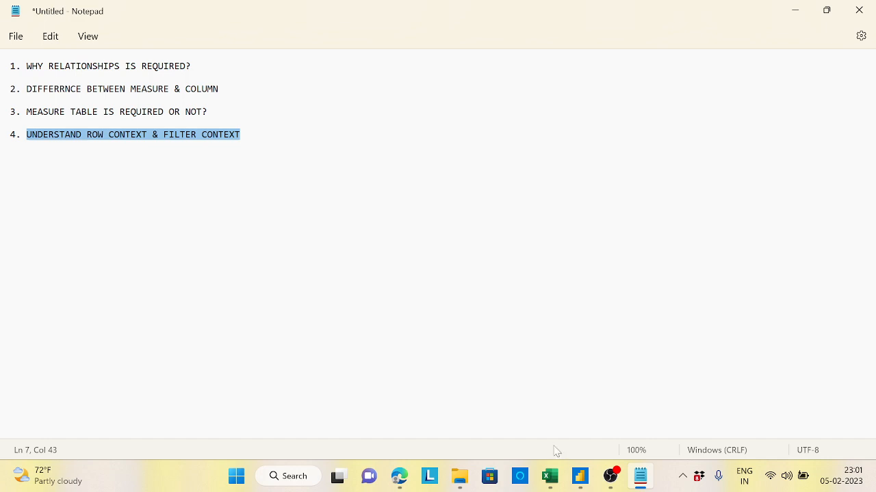
- Switch to the Book1 workbook in Excel and widen the Product column
mouse_move(559, 471)
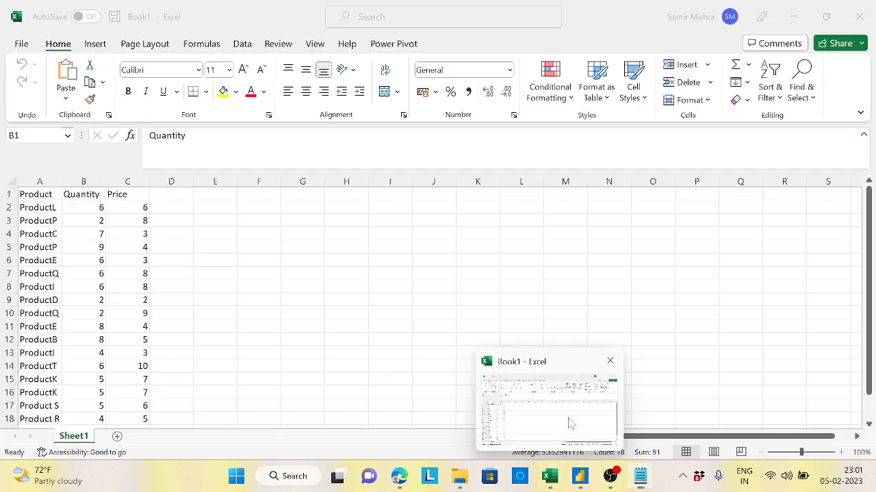
left_click(567, 419)
left_click(366, 300)
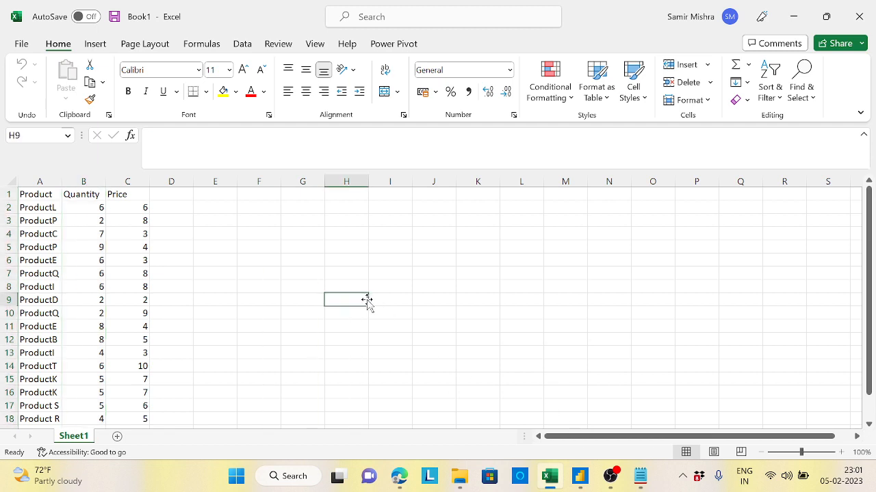
left_click_drag(62, 181, 119, 189)
left_click(861, 112)
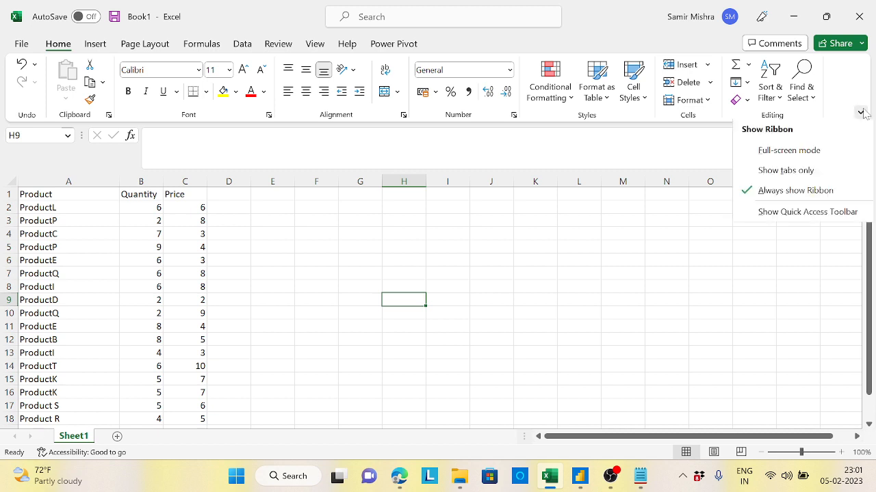
left_click(861, 113)
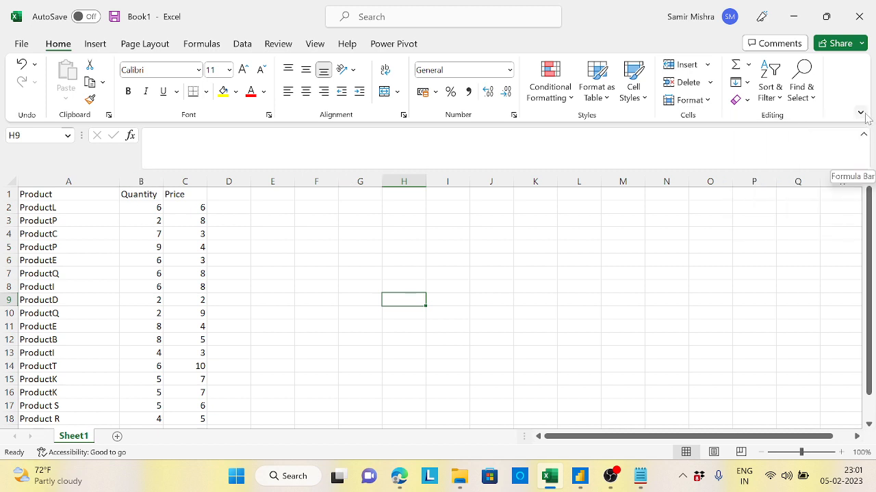
- Review the Quantity, Price and Product headers of the sample data
left_click(133, 197)
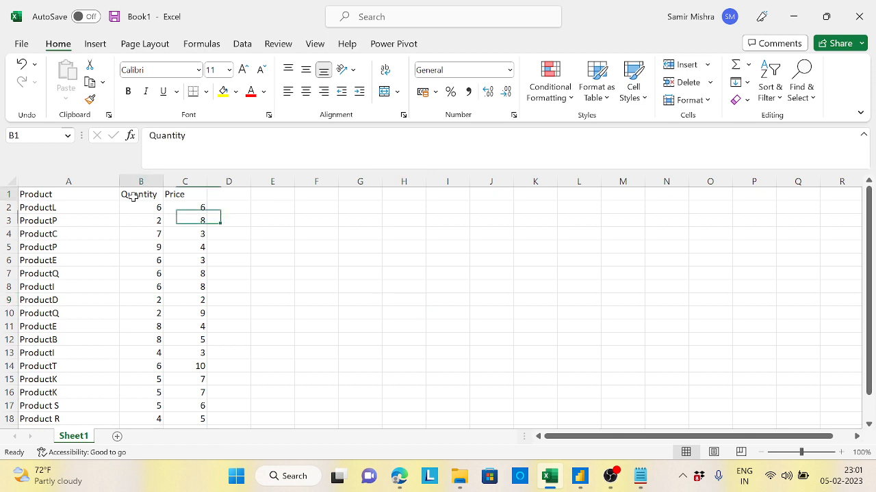
left_click(182, 196)
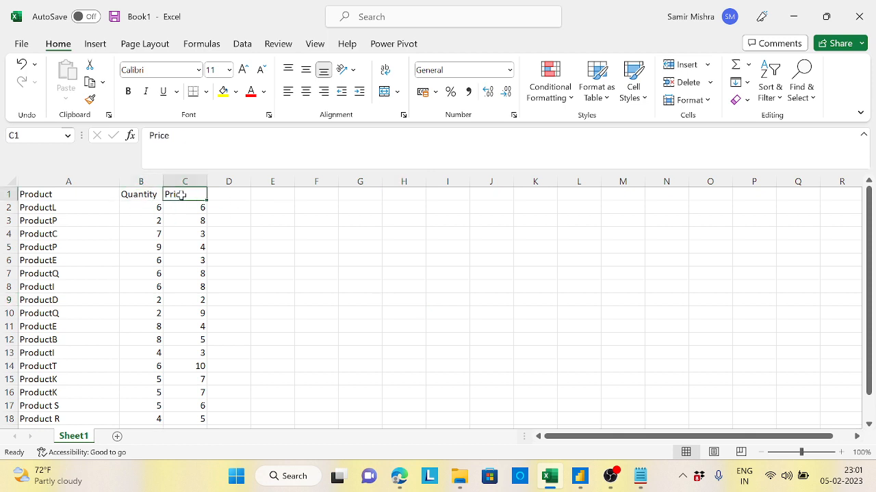
double_click(50, 194)
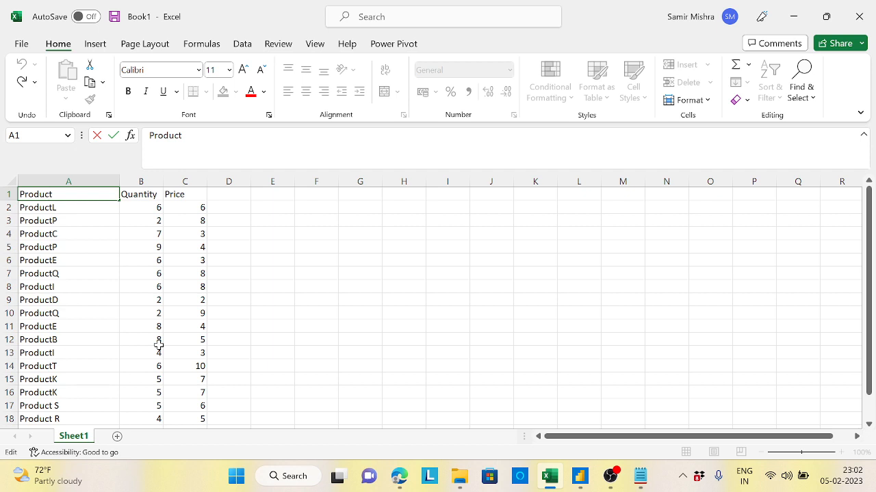
key("Right")
left_click(65, 219)
- Convert the range A1:C18 into a table with headers
left_click(80, 194)
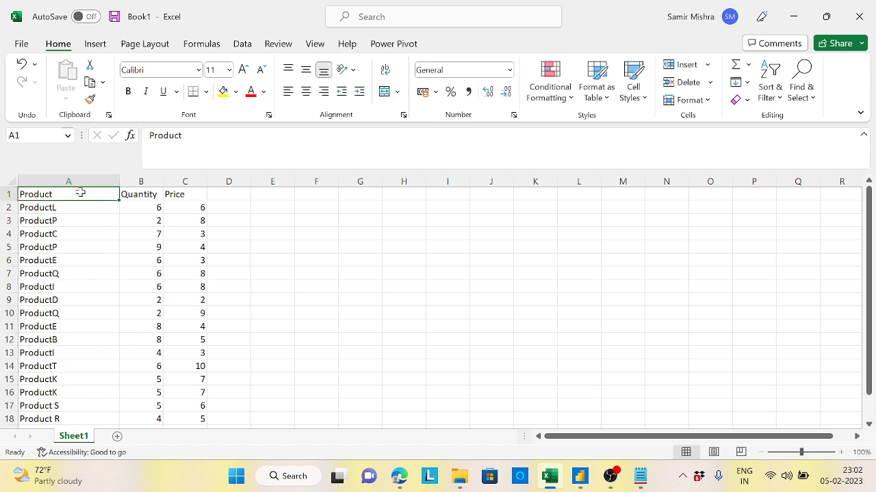
key("ctrl+shift+Right")
key("ctrl+shift+Down")
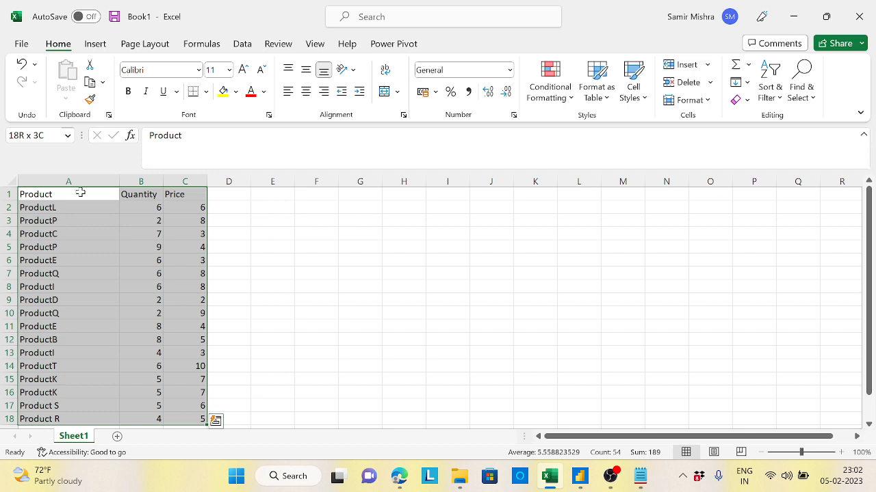
key("ctrl+t")
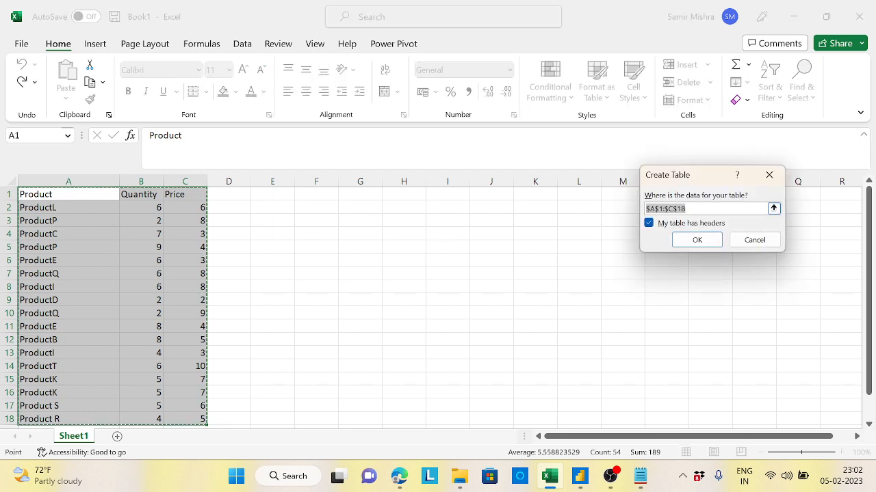
left_click(697, 240)
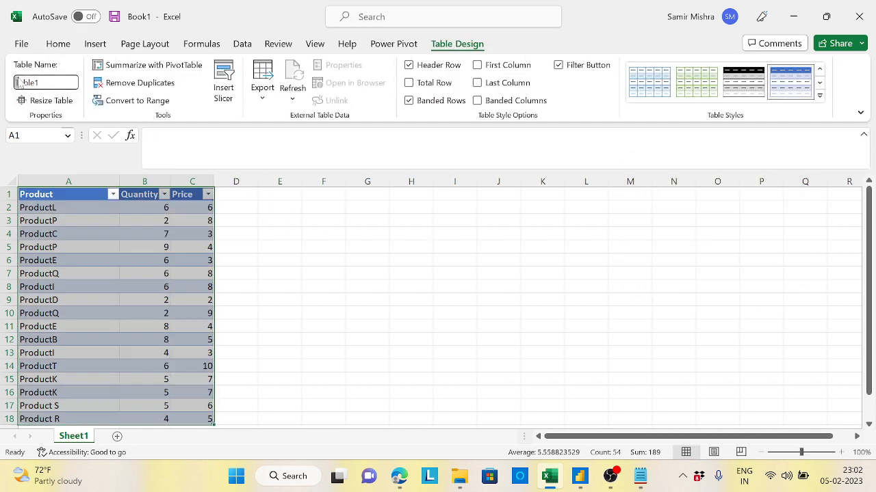
- Rename the new table as Sales
left_click_drag(20, 82, 46, 83)
type("Sa")
key("Return")
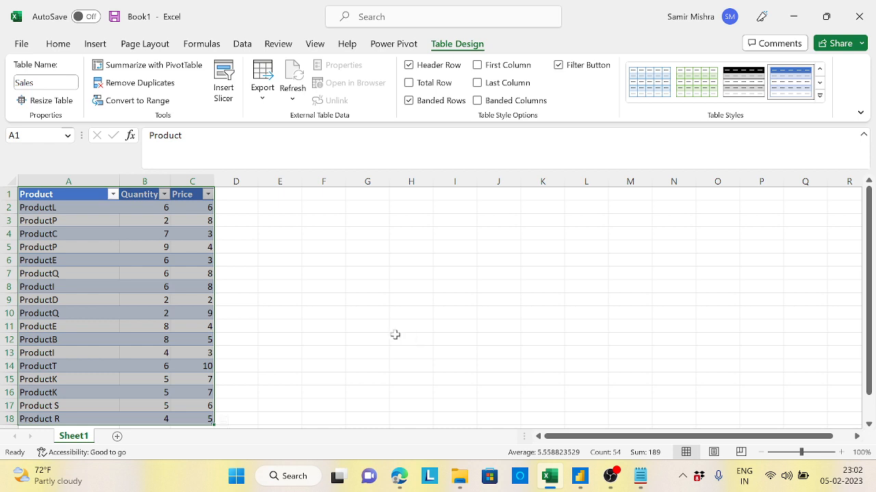
- Add a Total Amount column in D1 beside Price and widen it to fit its header
left_click(232, 199)
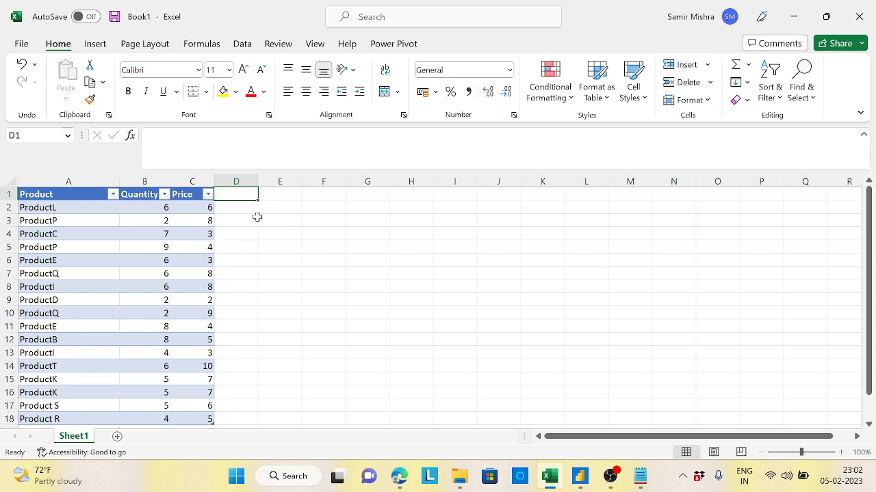
type("Tot")
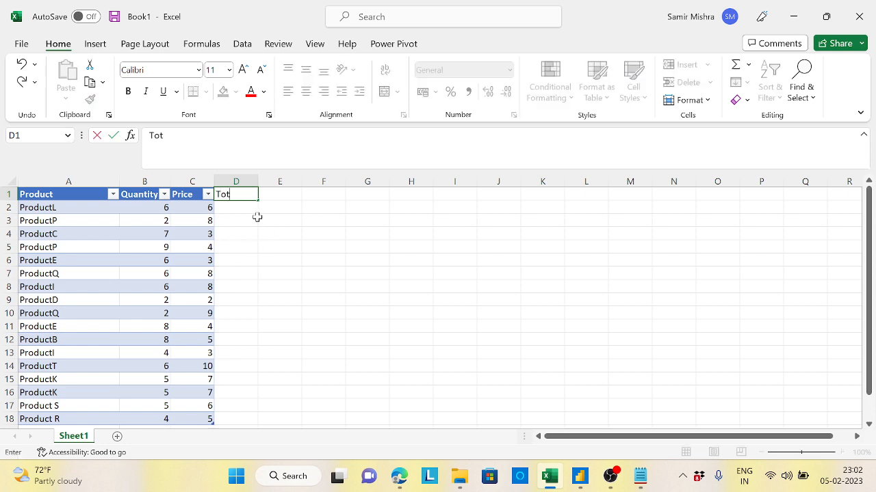
type("al Amount")
key("Return")
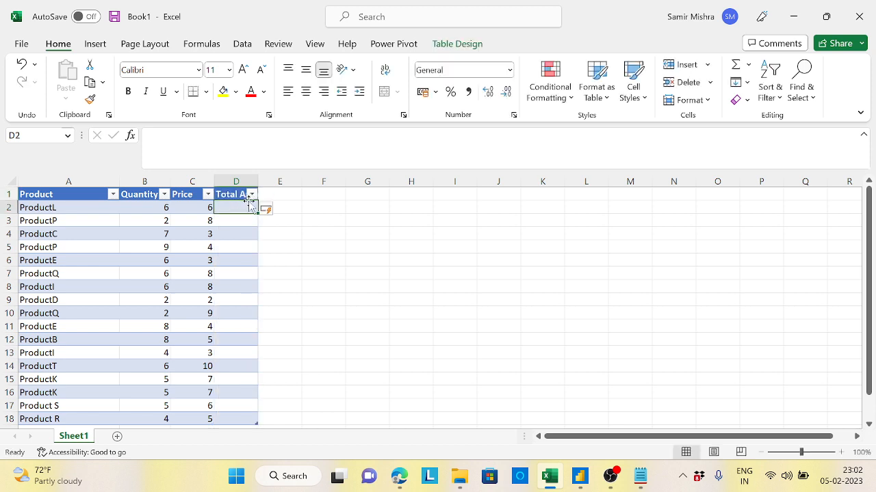
left_click_drag(260, 182, 307, 186)
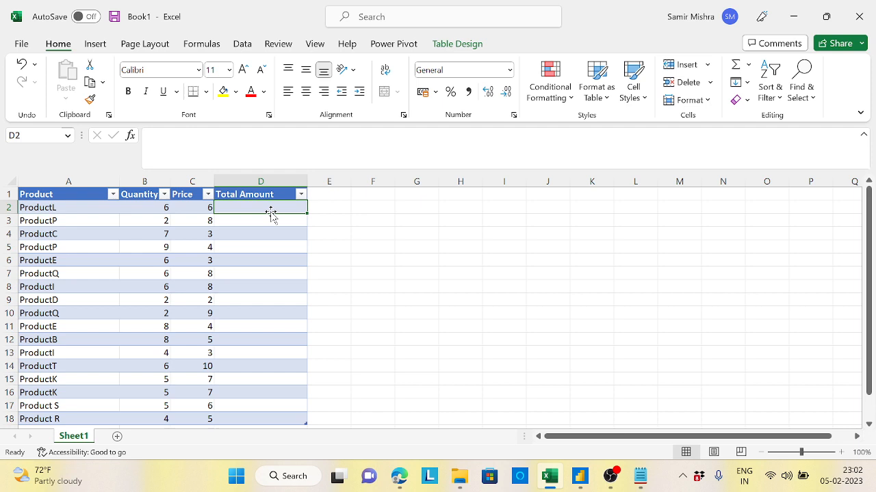
type("=")
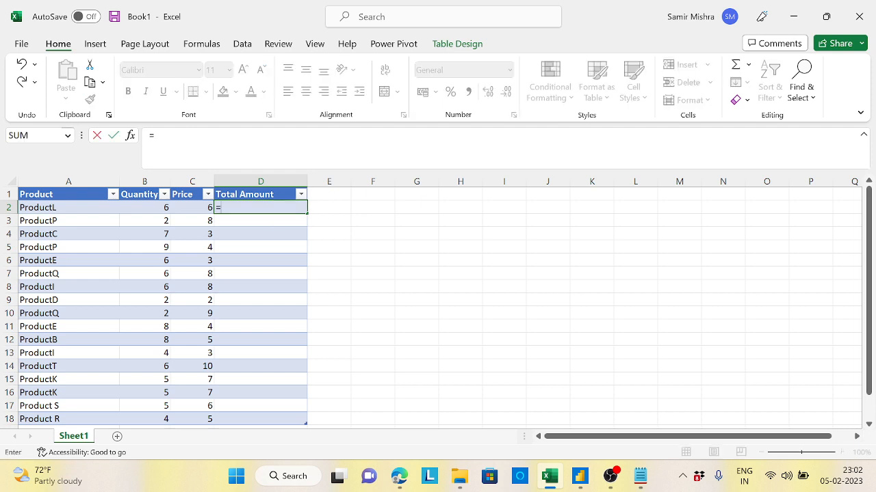
left_click(145, 212)
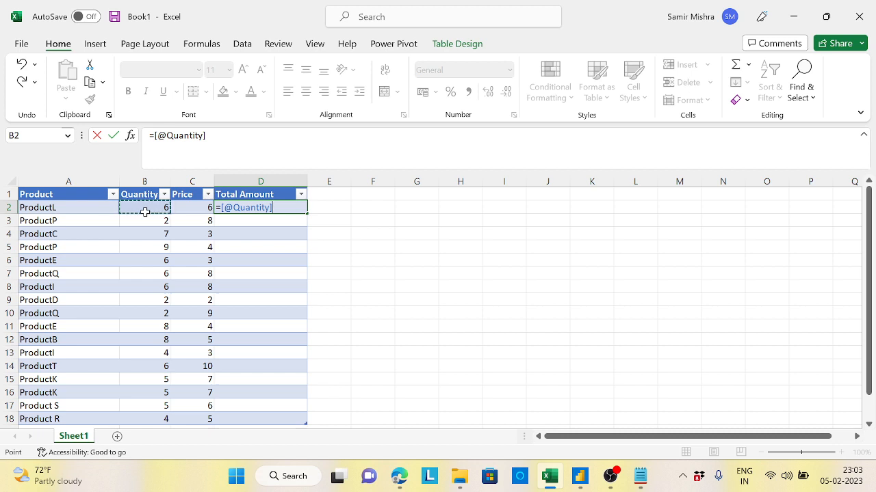
type("*")
left_click(187, 208)
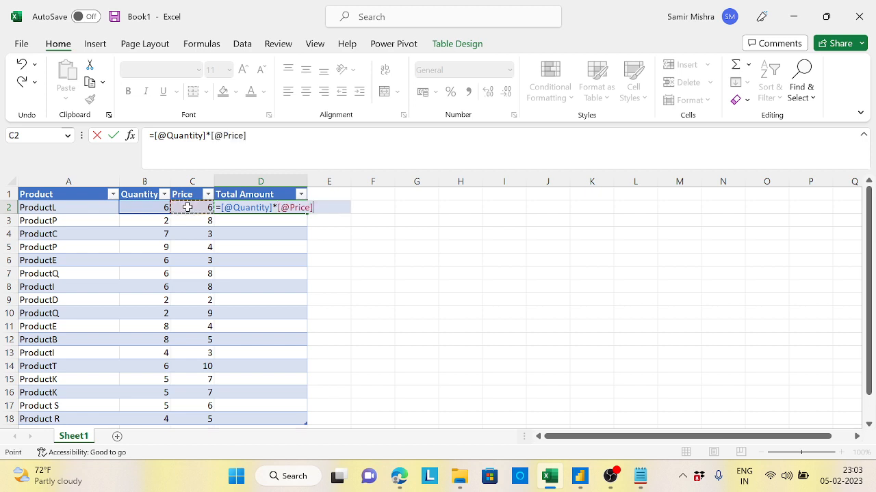
key("Return")
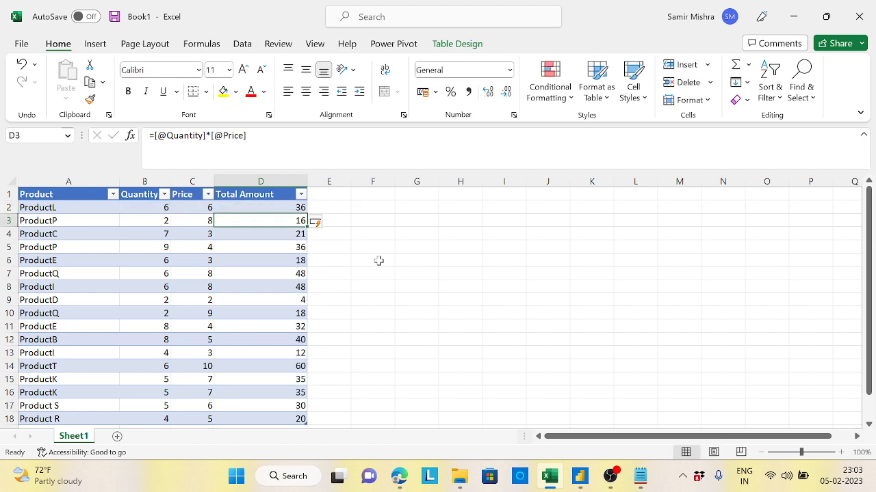
- Examine the formula row by row in the Total Amount column to see how row context applies
left_click(280, 207)
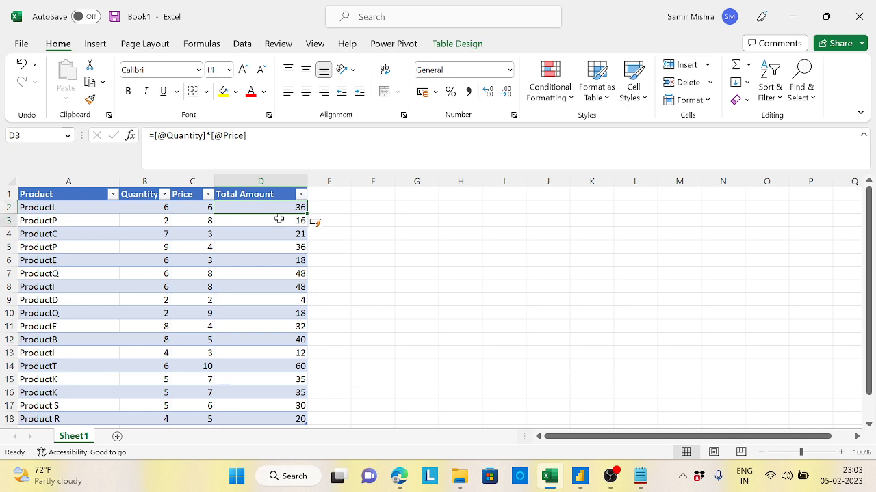
left_click(280, 221)
left_click(280, 234)
left_click(280, 247)
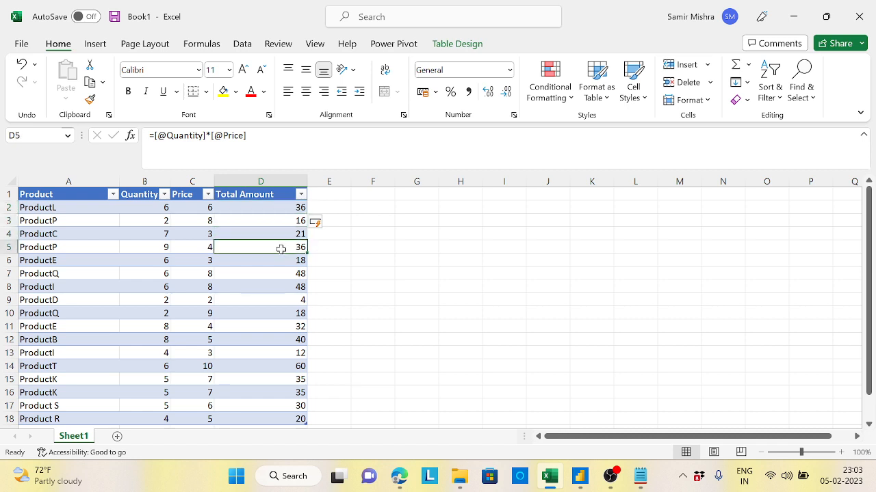
left_click(280, 260)
left_click(281, 273)
left_click(281, 285)
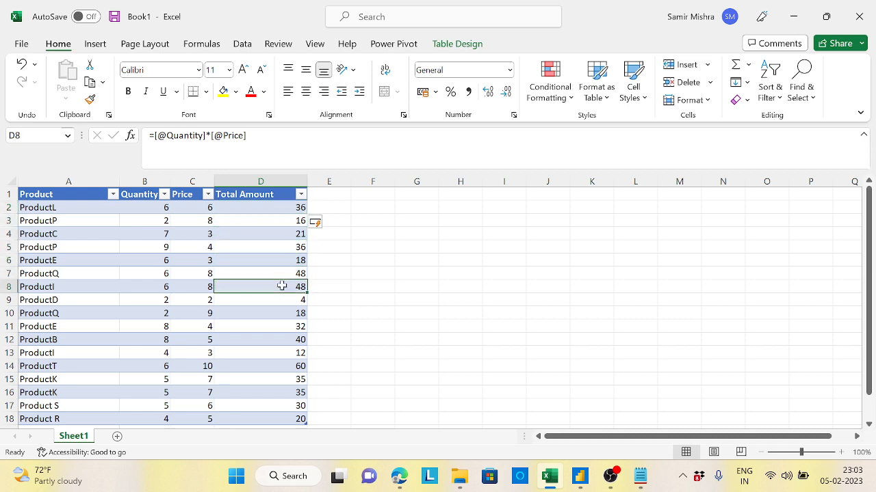
left_click(282, 312)
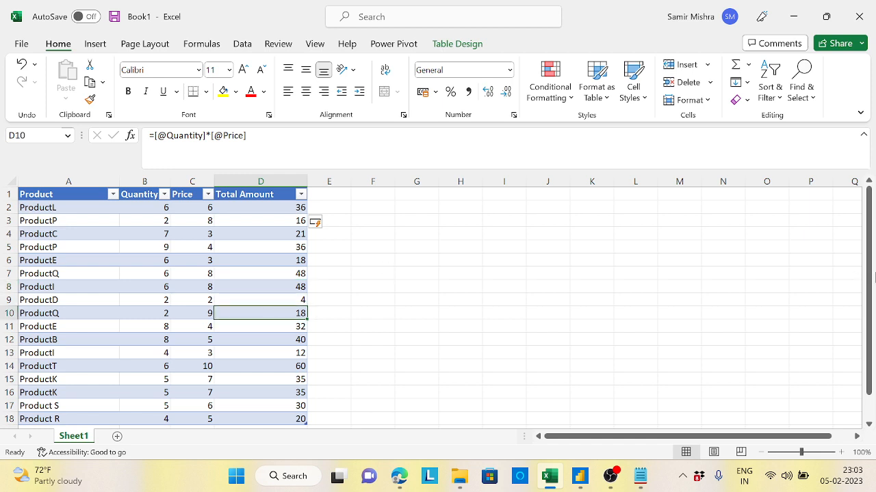
mouse_move(869, 281)
left_mouse_down()
mouse_move(869, 323)
mouse_move(870, 268)
left_mouse_up()
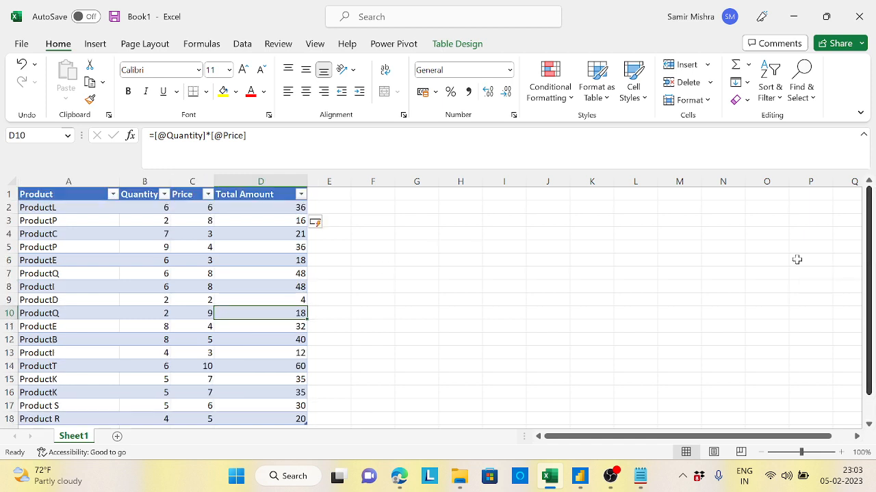
left_click(269, 211)
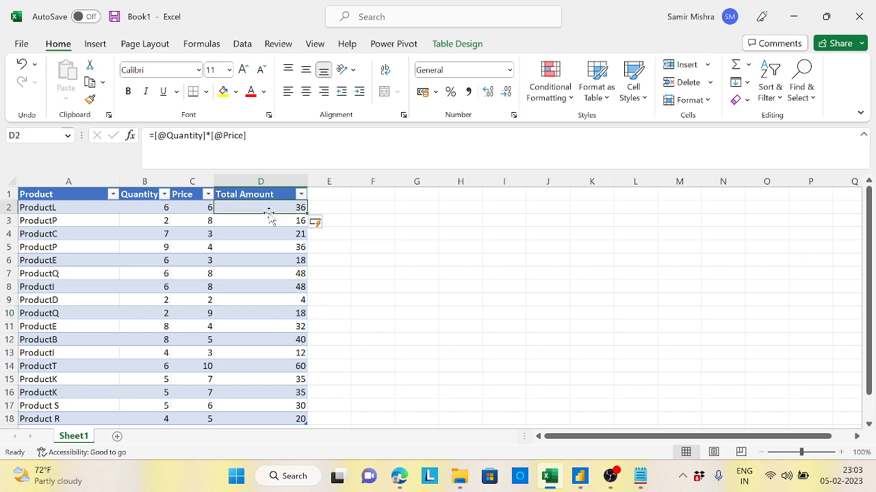
left_click(269, 225)
left_click(269, 237)
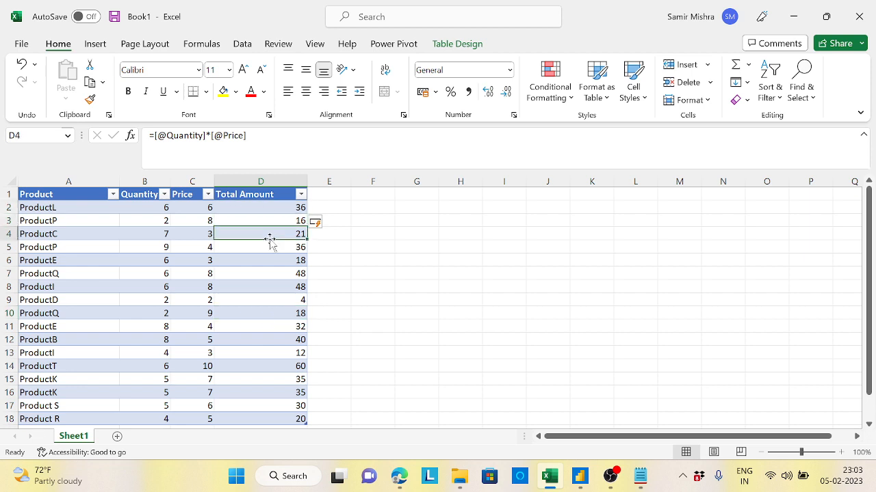
left_click(269, 248)
left_click(269, 259)
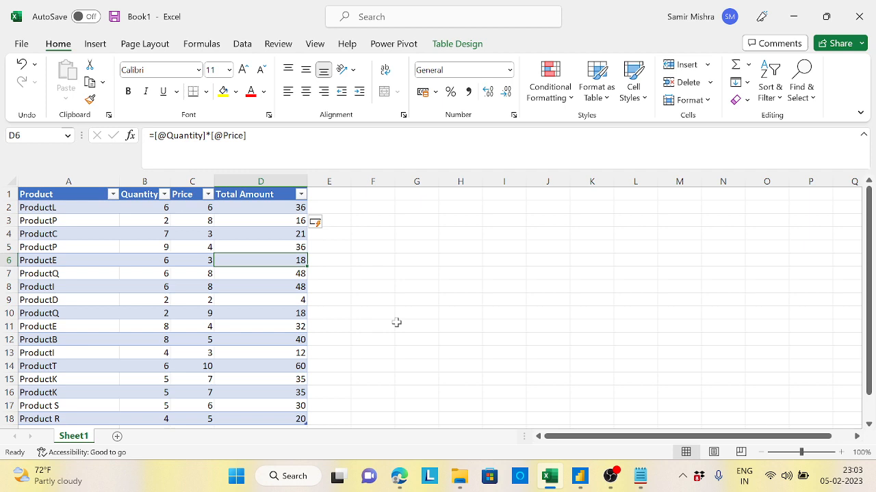
- Enter the label SUM TOTAL AMOUNT in H3 and widen column H to fit it
left_click(462, 223)
key("Caps_Lock")
type("SU")
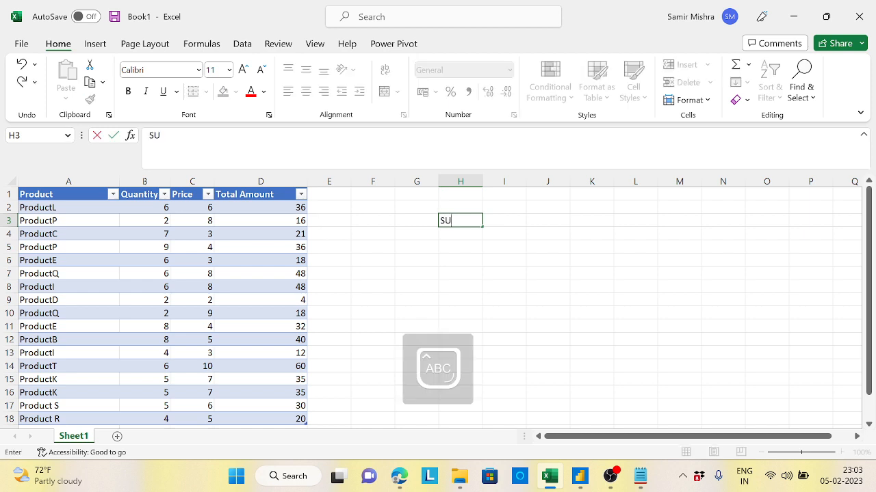
type("M TOTAL AMOUNT")
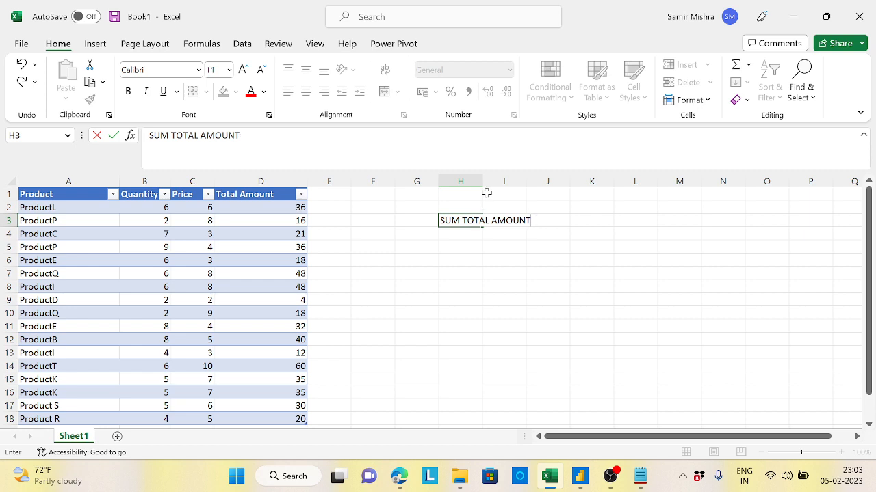
left_click(469, 203)
left_click(469, 194)
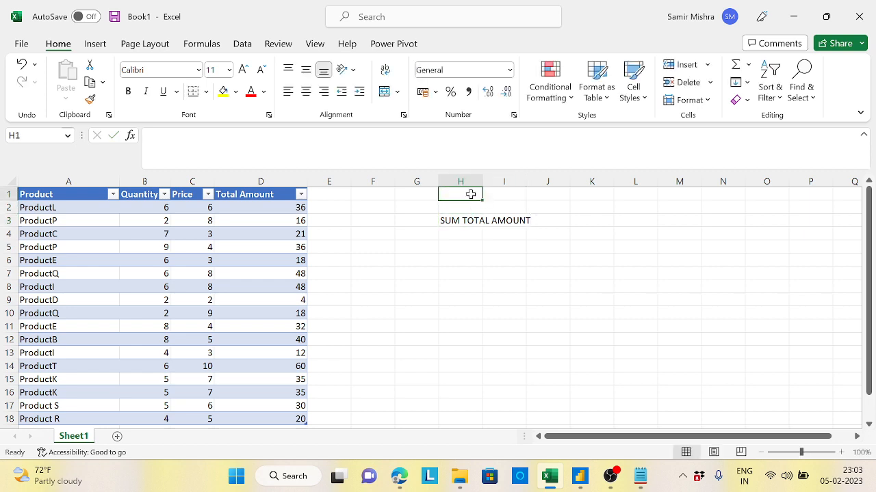
left_click_drag(483, 181, 538, 192)
- Begin a SUM formula in I3 beside the SUM TOTAL AMOUNT label
left_click(560, 218)
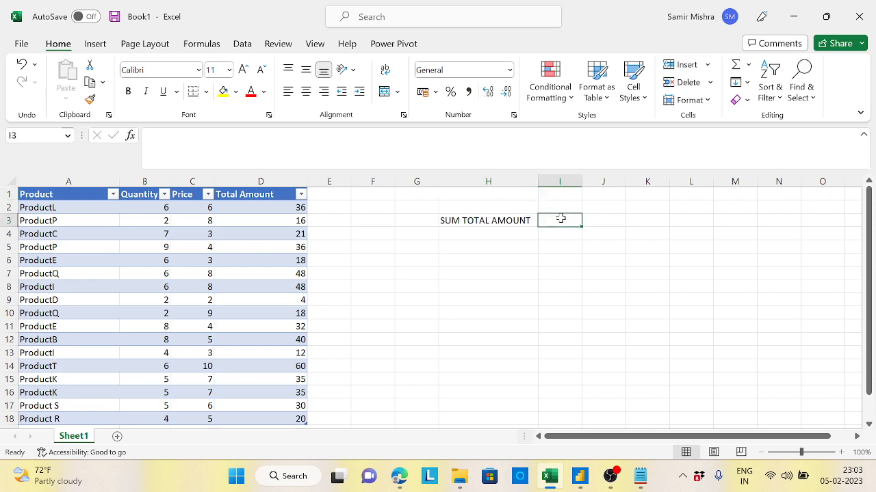
type("=SUM")
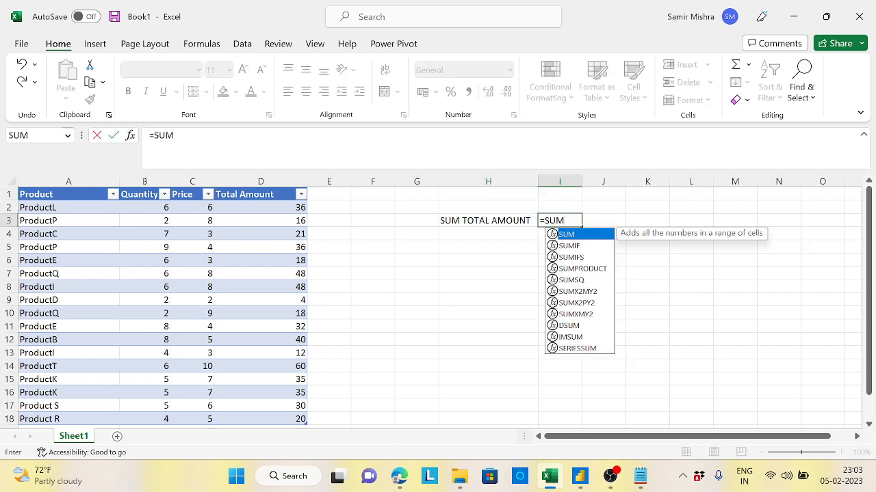
type("(")
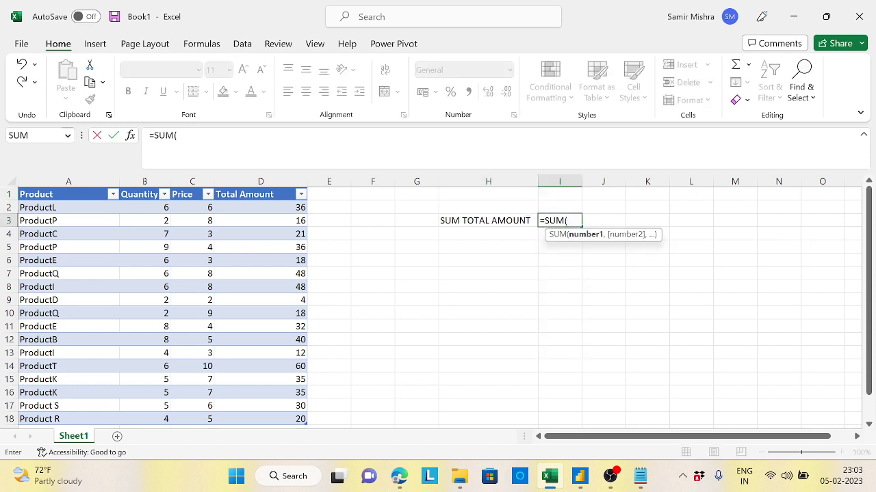
left_click(274, 196)
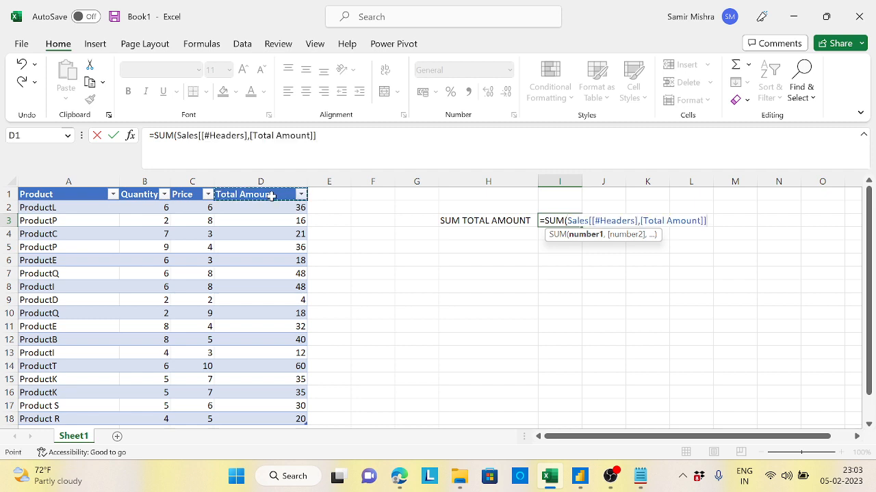
left_click(268, 208)
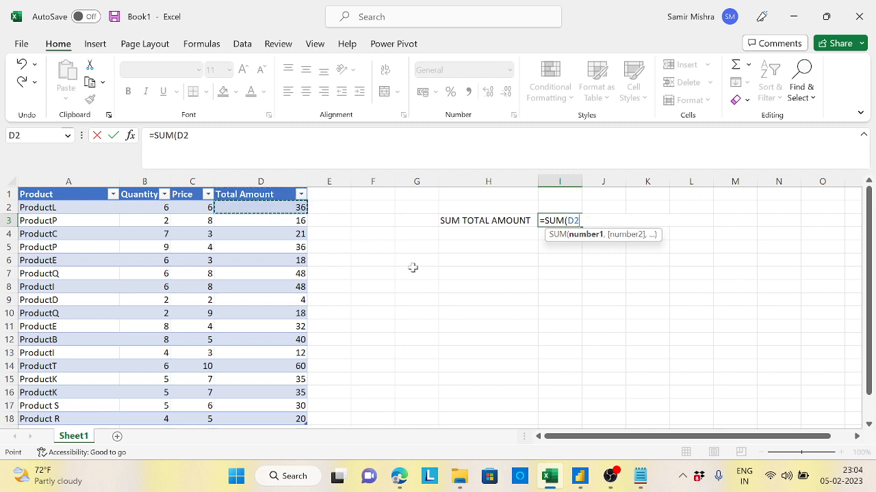
key("BackSpace")
key("BackSpace")
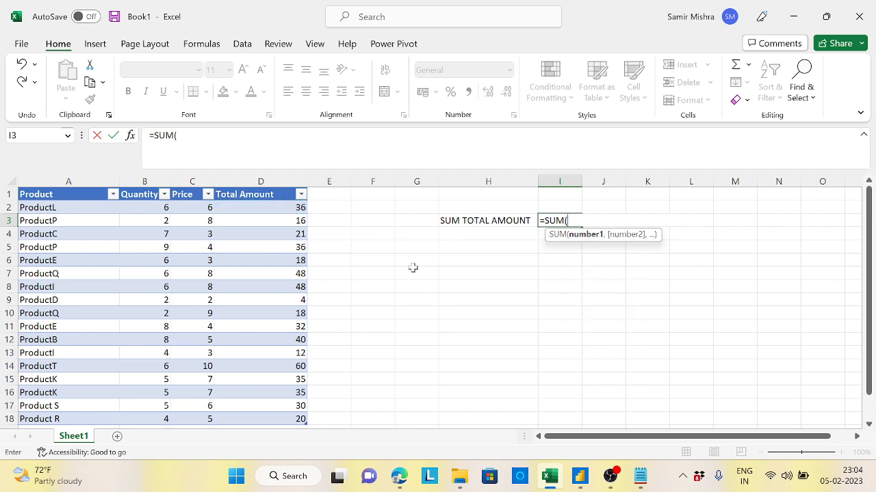
- Complete the SUM formula in I3 with the Total Amount column of the Sales table, as =SUM(Sales[Total Amount])
type("SALES")
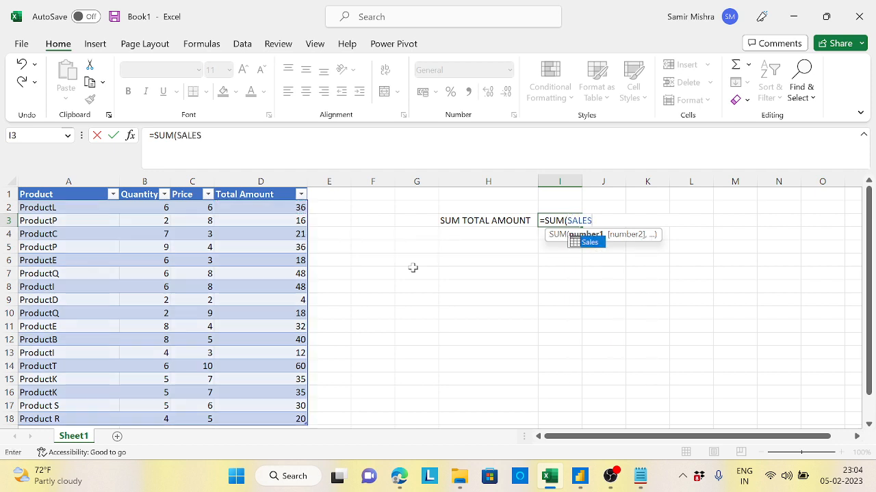
left_click(594, 248)
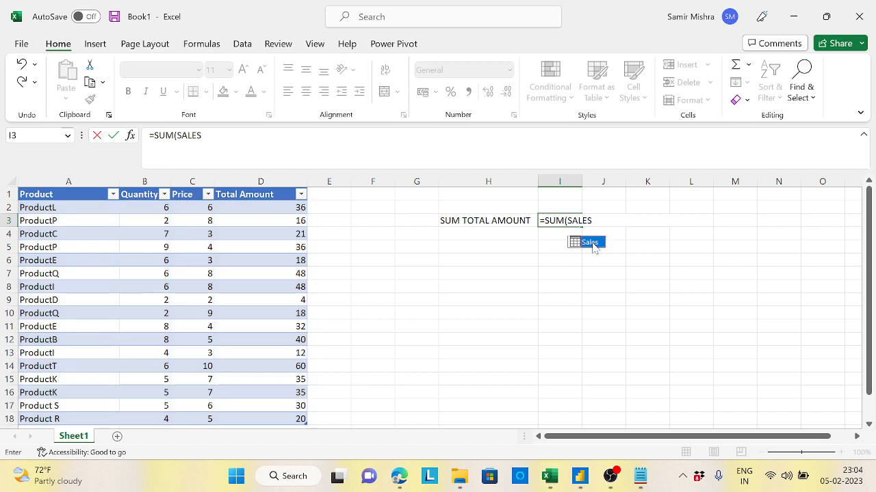
type("[")
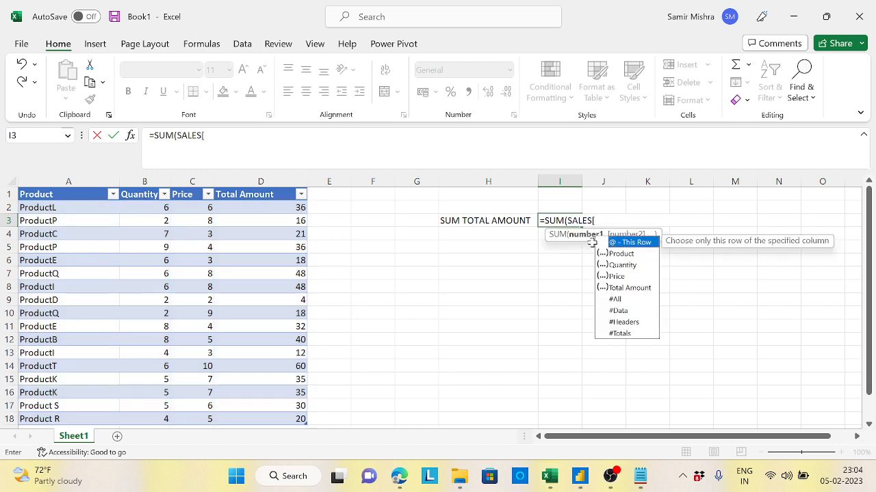
left_click(643, 290)
double_click(641, 288)
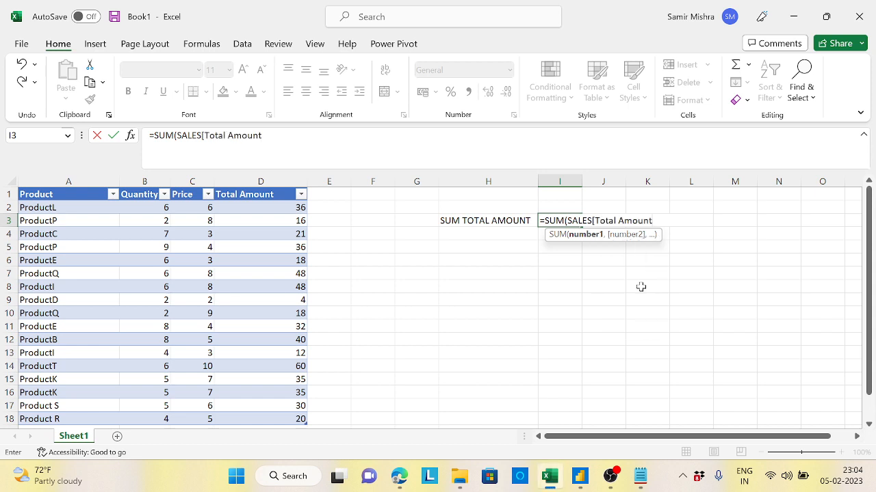
type("]")
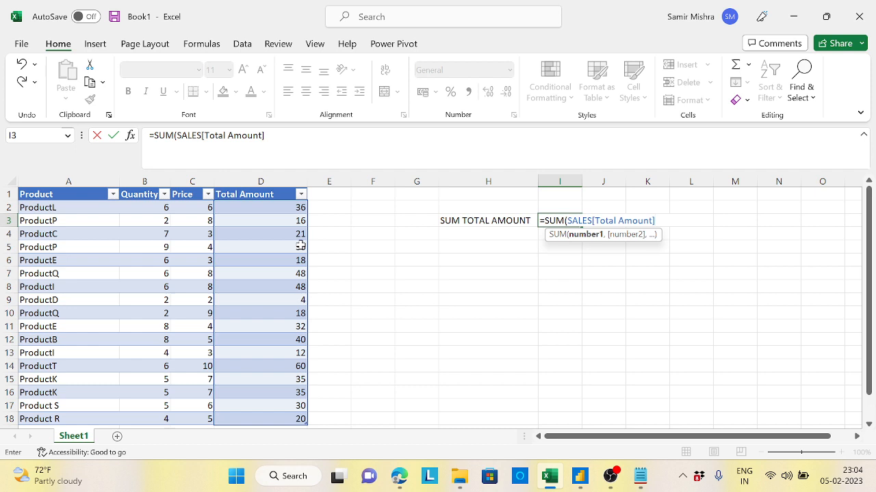
type(")")
key("Return")
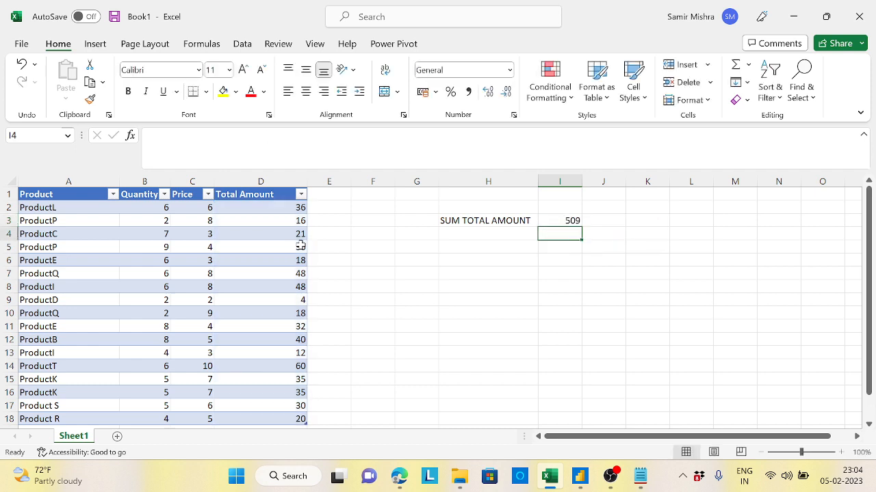
- Examine how the sum in I3 evaluates the whole Total Amount column, compared with the row-wise Quantity and Price values
left_click(558, 221)
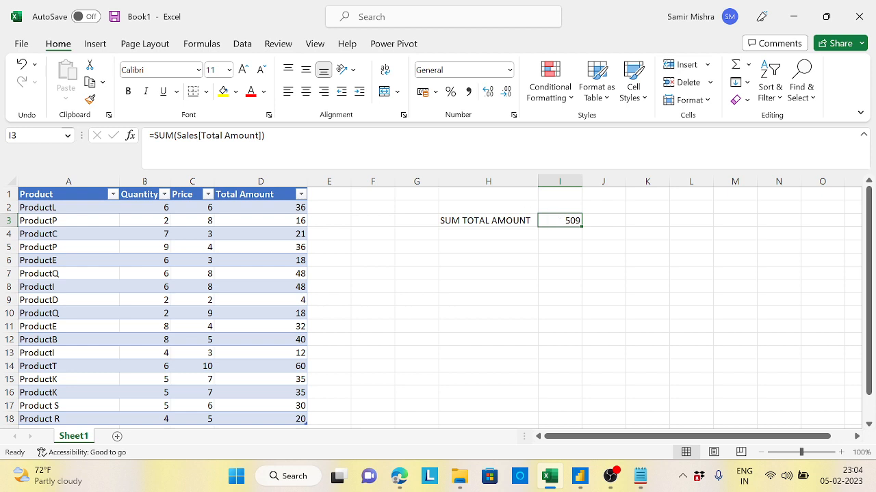
left_click(257, 195)
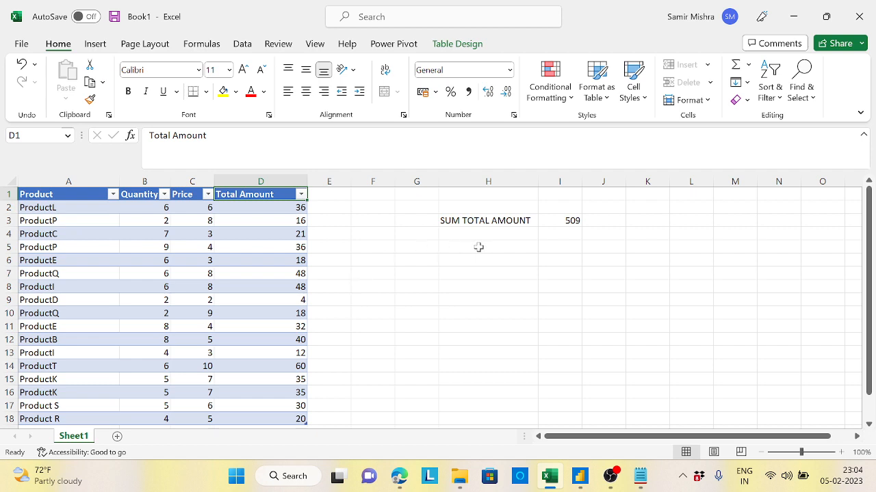
left_click(566, 222)
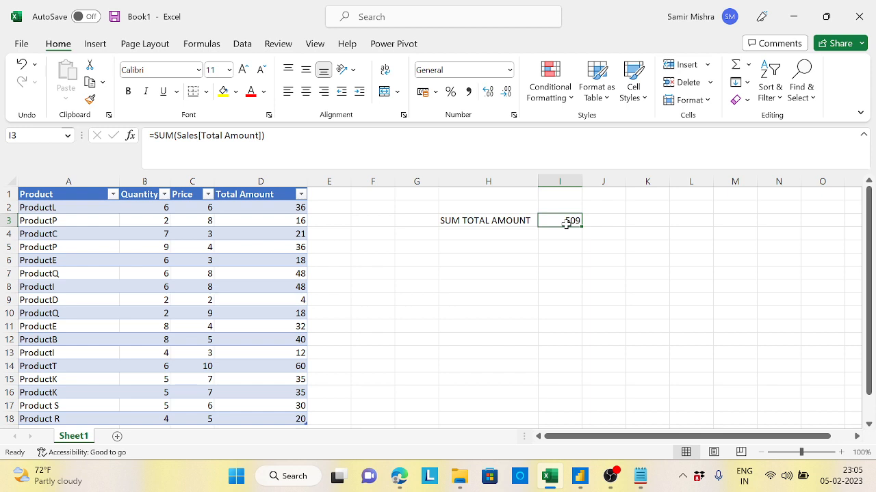
left_click(273, 180)
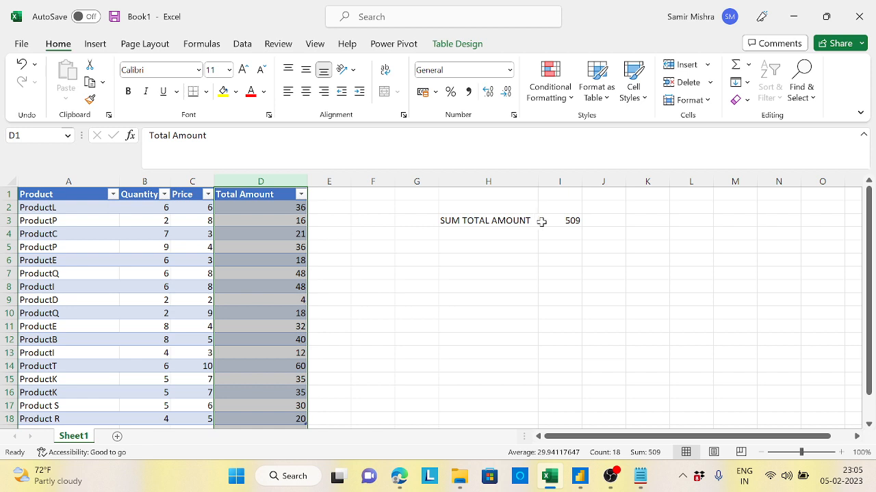
left_click_drag(498, 221, 558, 220)
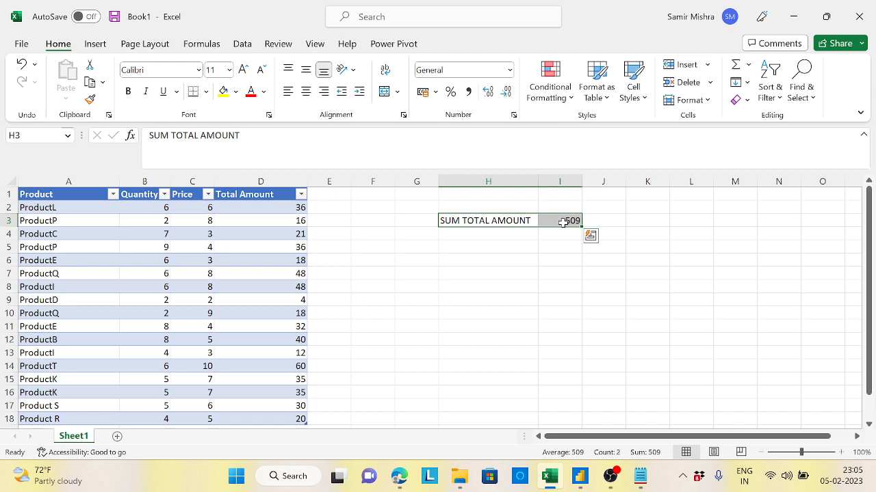
left_click(278, 176)
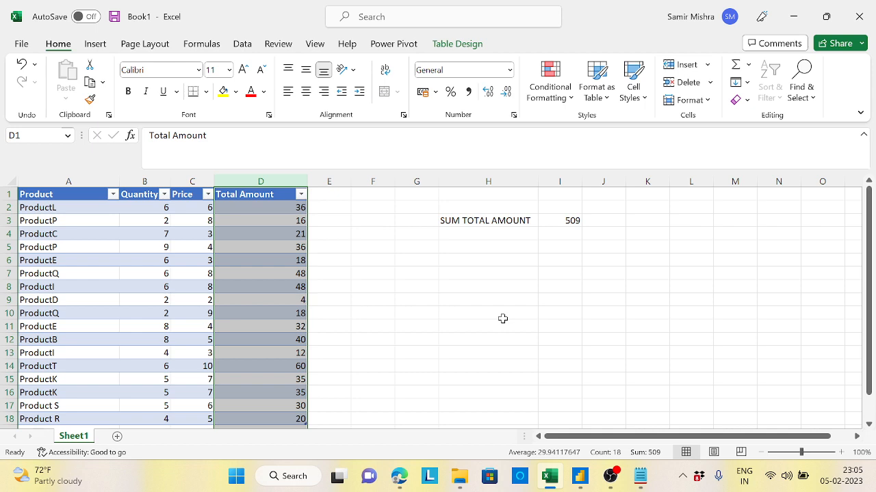
left_click(486, 248)
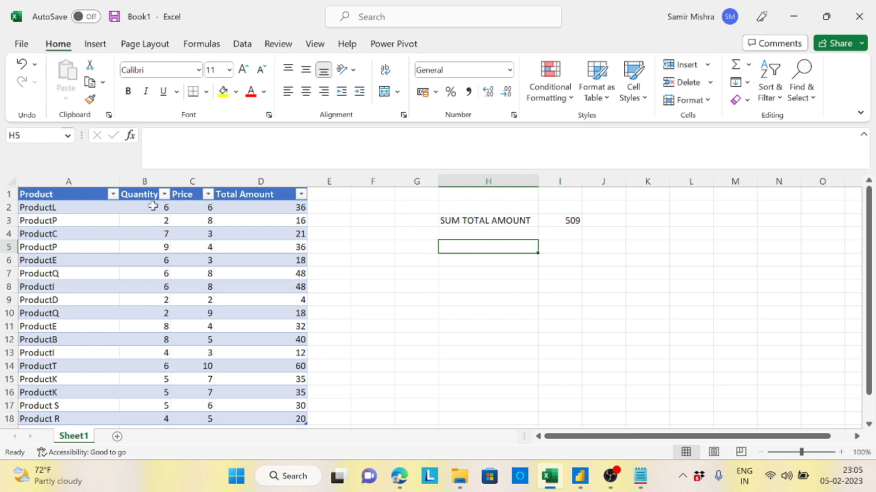
left_click_drag(149, 207, 187, 206)
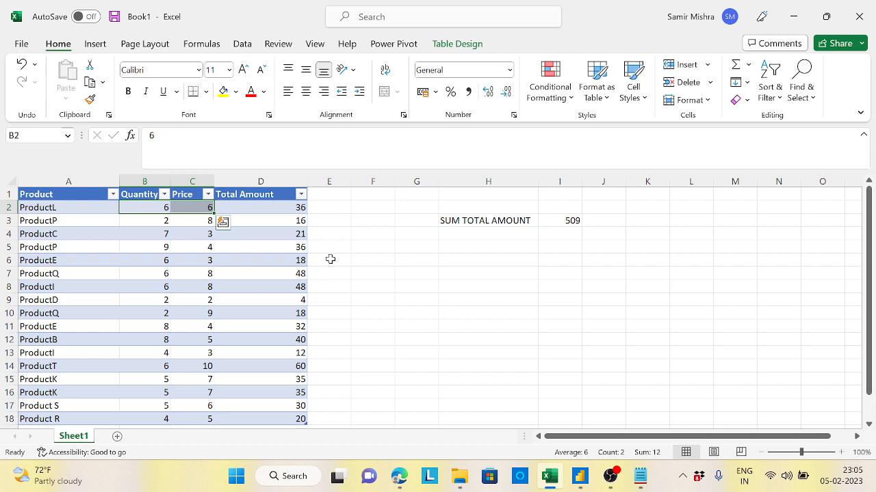
left_click(575, 220)
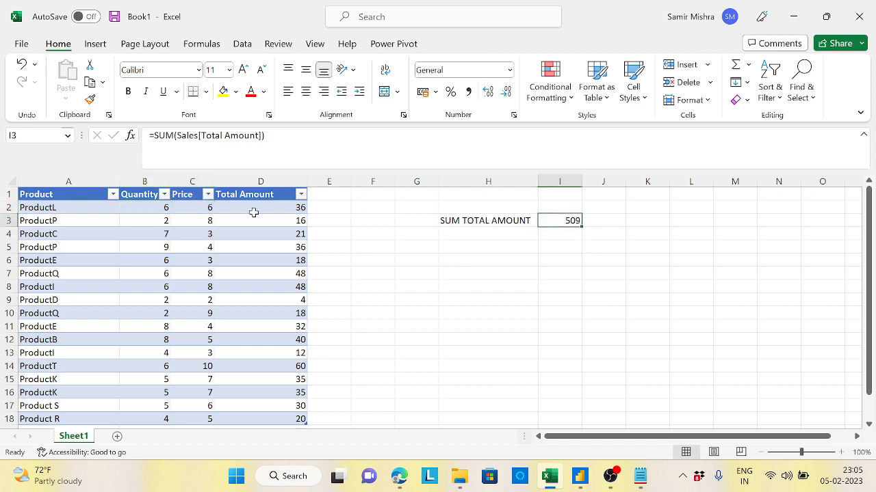
left_click(270, 181)
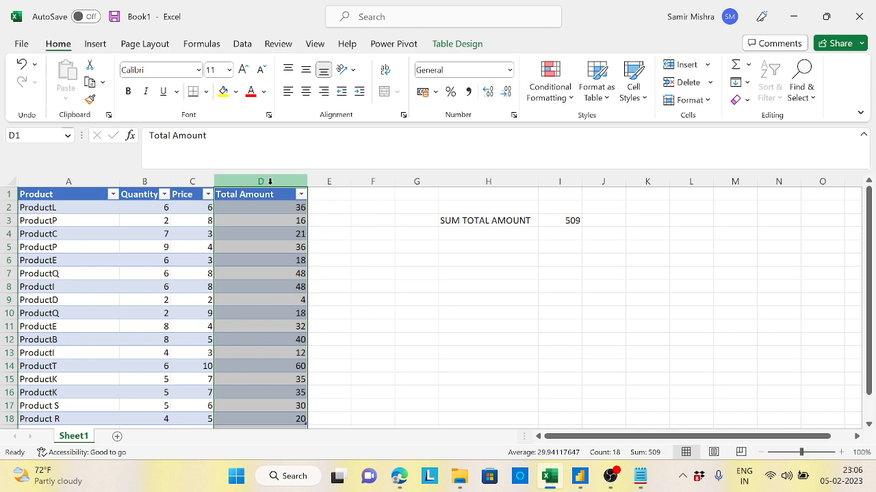
- Enter the label TOTAL AMOUNT X in H5
left_click(463, 250)
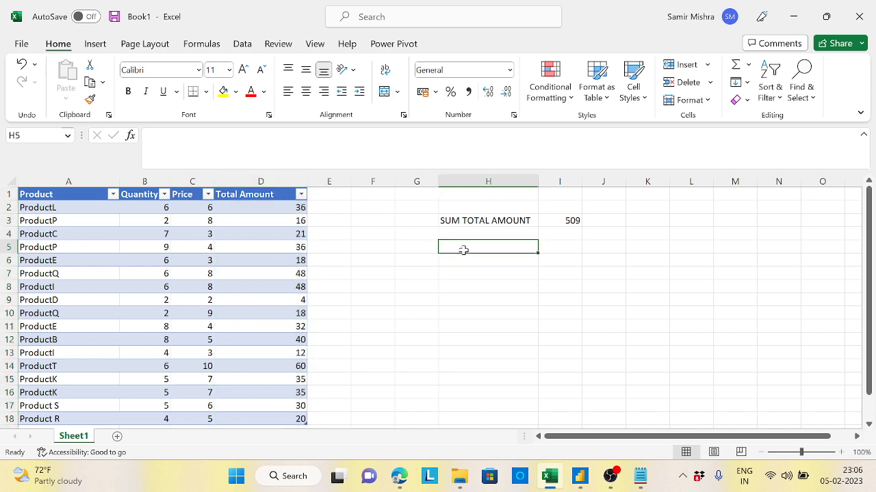
type("TOAT")
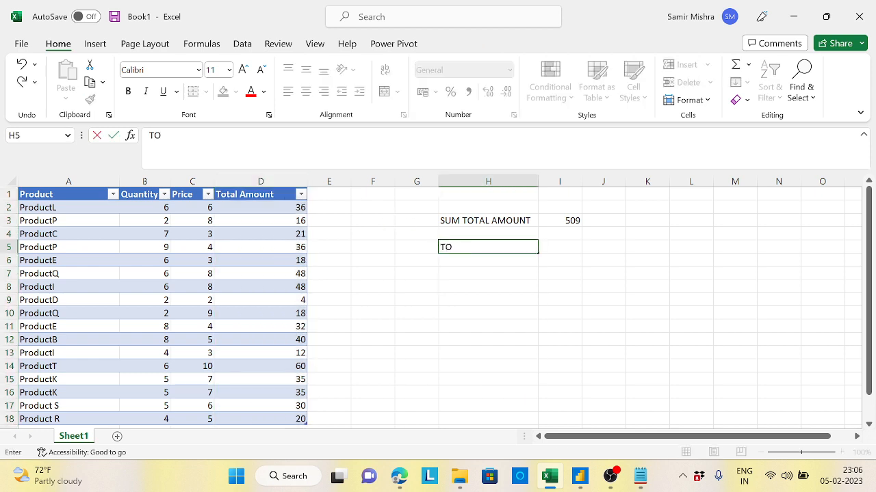
key("BackSpace")
key("BackSpace")
type("TAL AMOUNT")
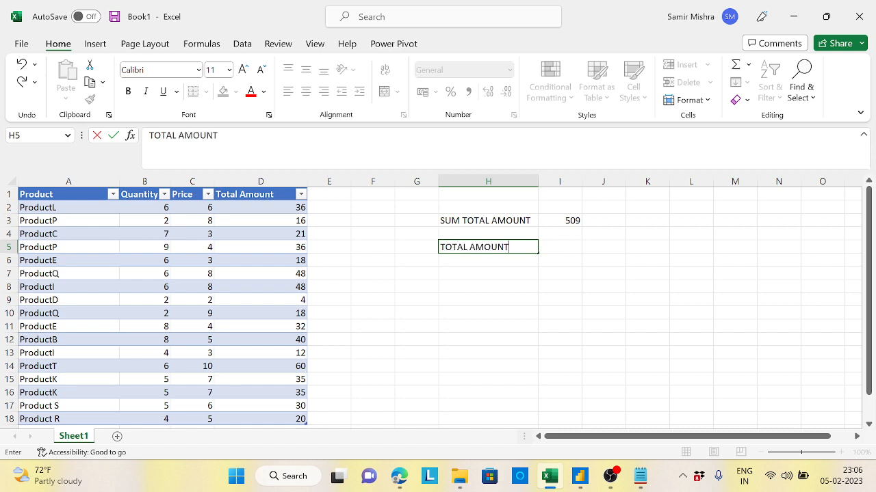
type(" X")
- Begin a SUMPRODUCT formula in I5 with the Quantity column of the Sales table, as =SUMPRODUCT(Sales[Quantity]*
left_click(577, 249)
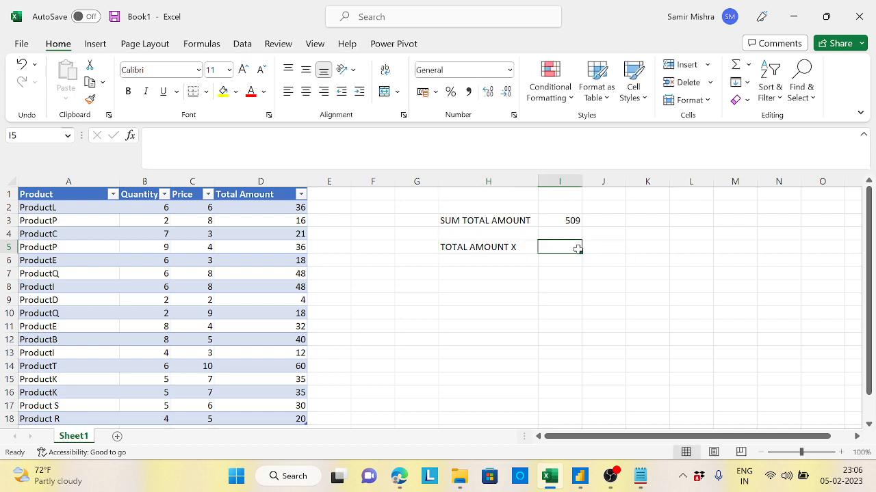
type("=S")
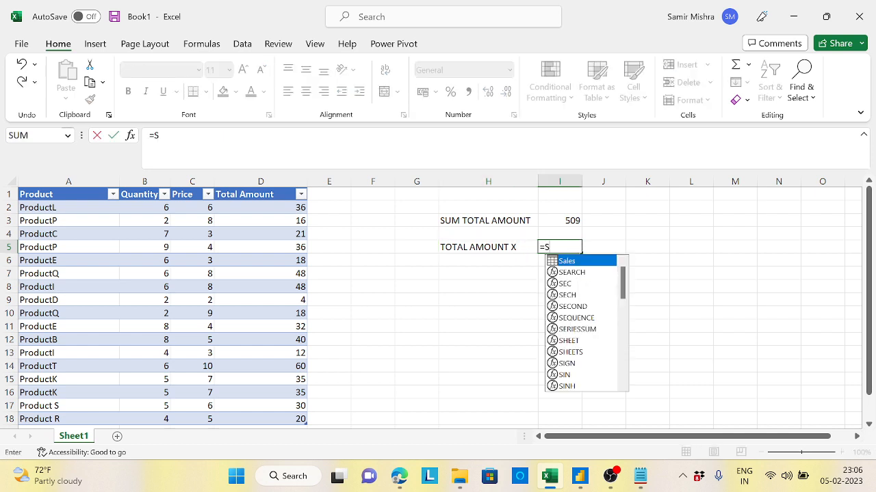
type("UMPRO")
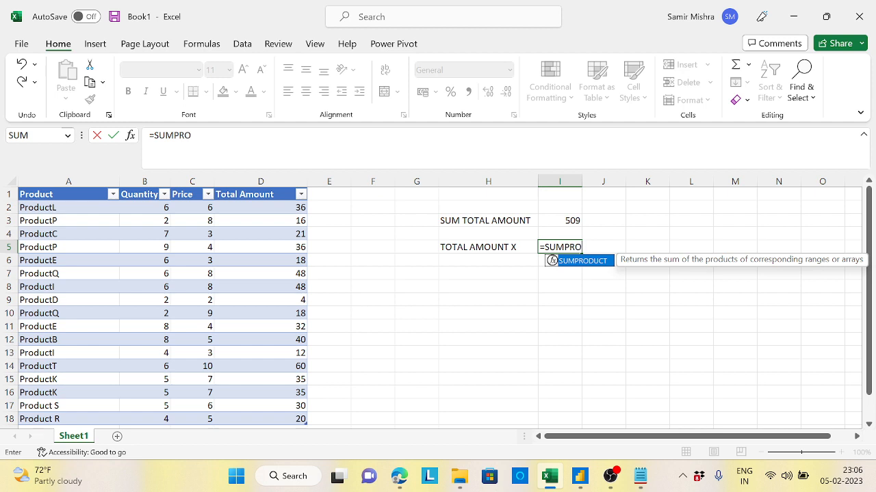
double_click(579, 265)
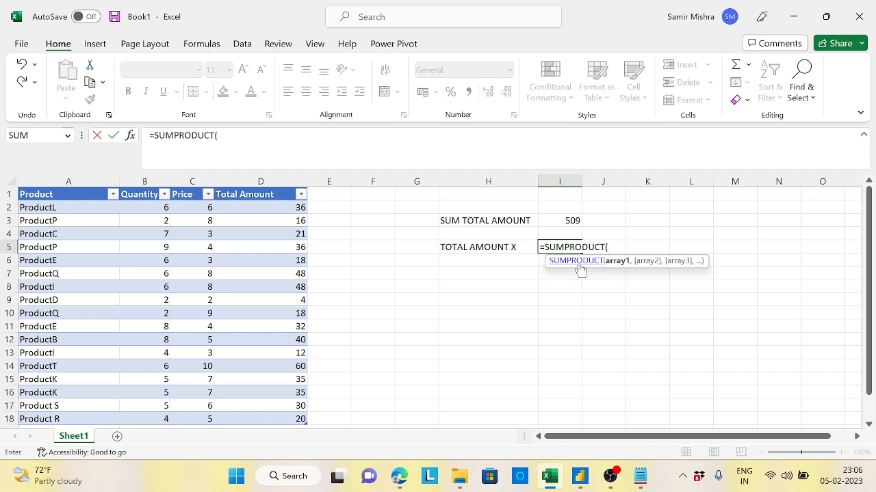
type("SALE")
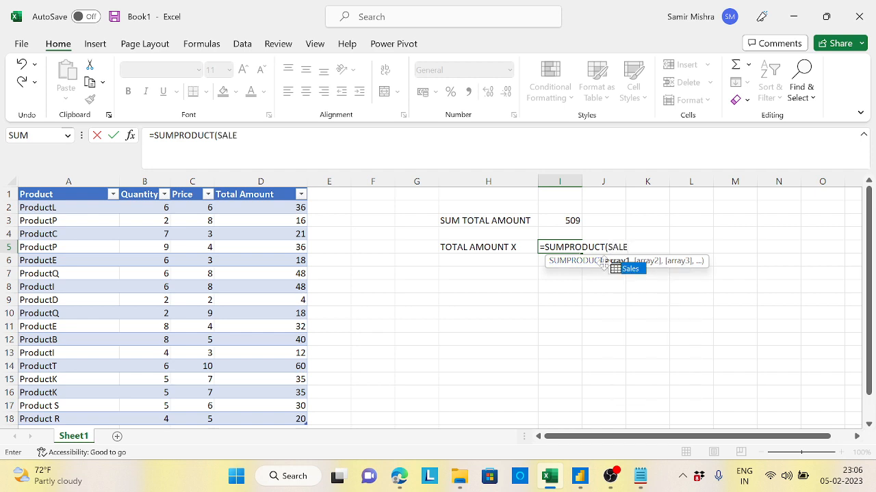
key("Tab")
type("[")
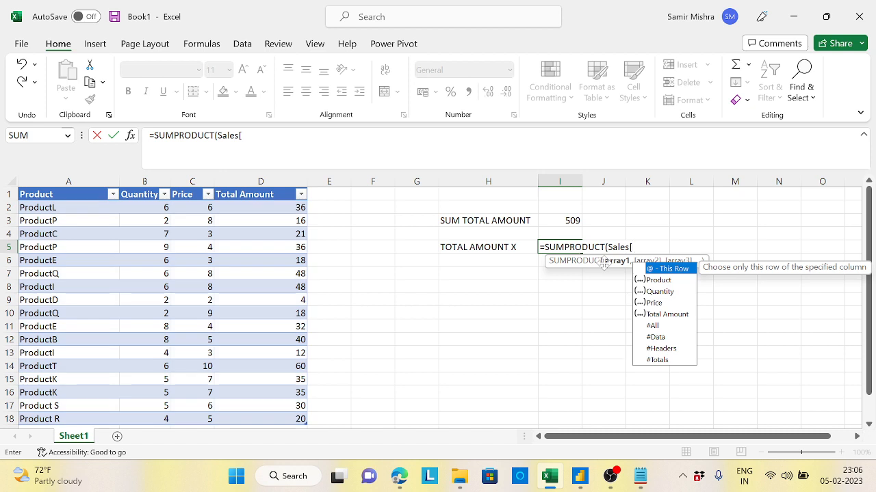
left_click(668, 292)
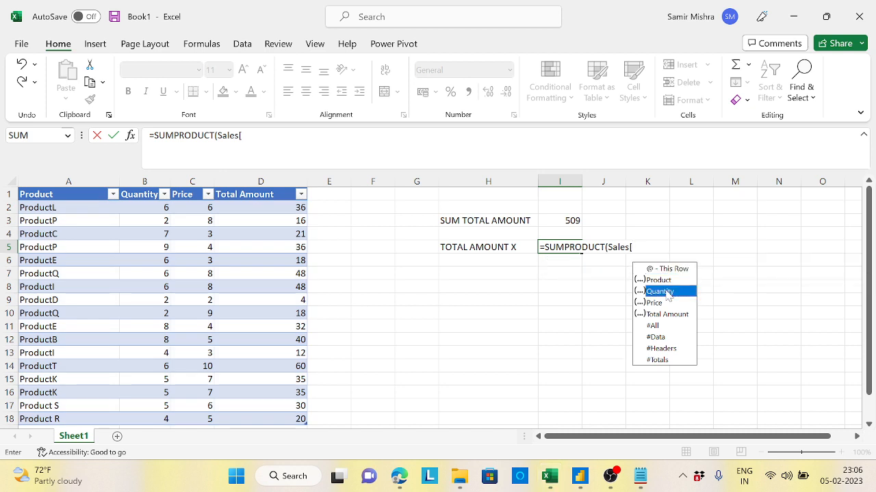
double_click(669, 292)
type("]*")
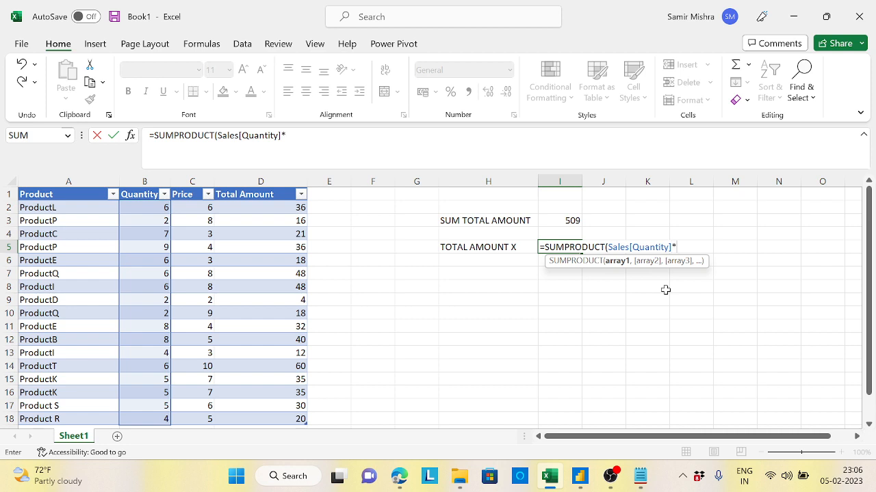
- Complete the I5 formula with the Price column, as =SUMPRODUCT(Sales[Quantity]*Sales[Price])
type("SALES")
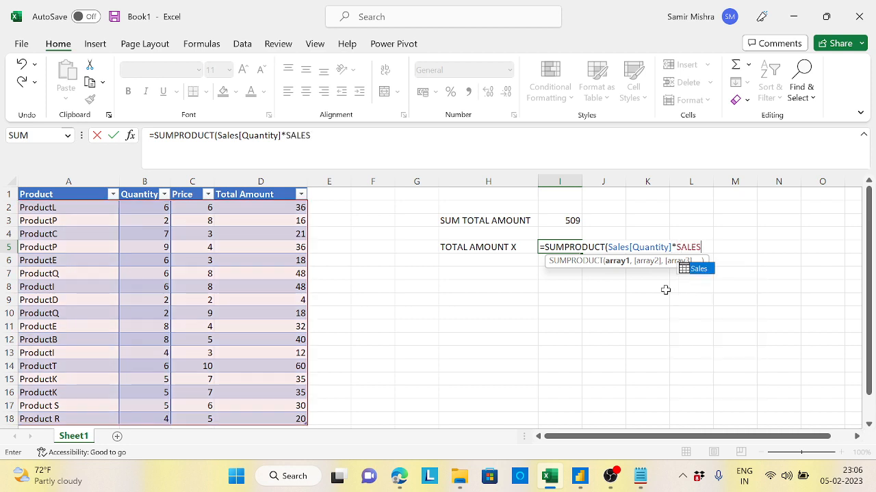
key("Tab")
type("[PRI")
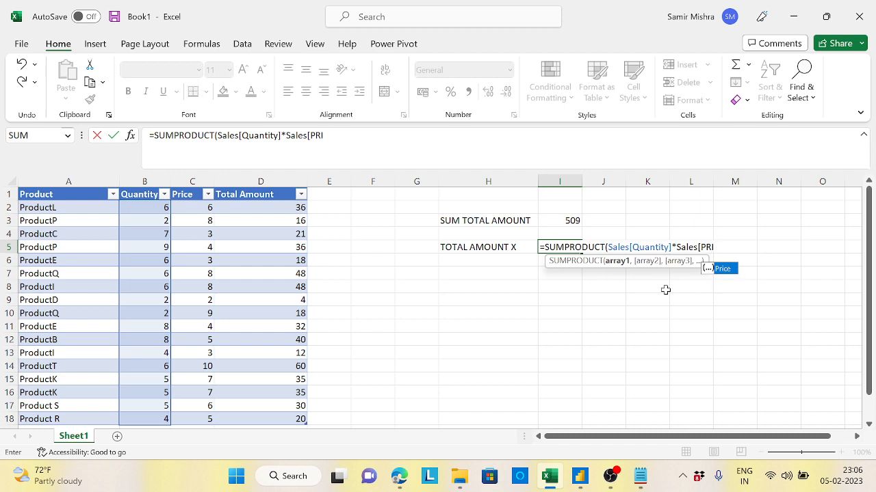
left_click(726, 270)
double_click(726, 270)
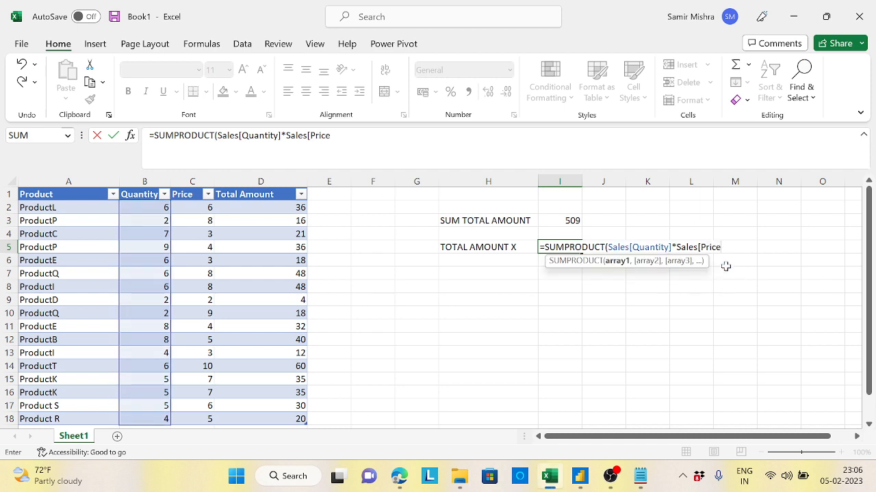
type("]")
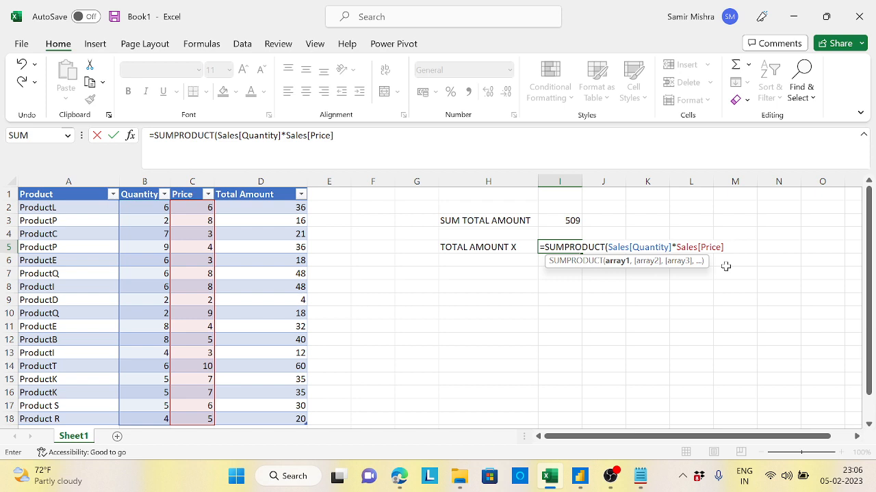
type(")")
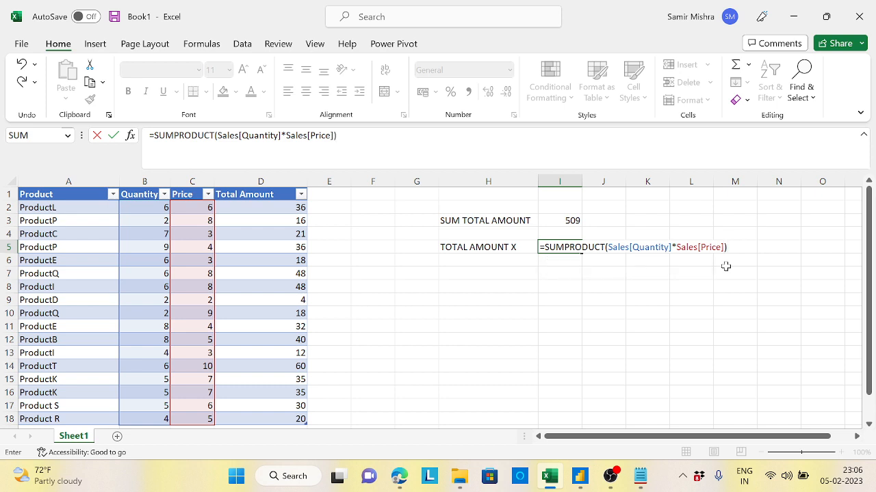
key("Return")
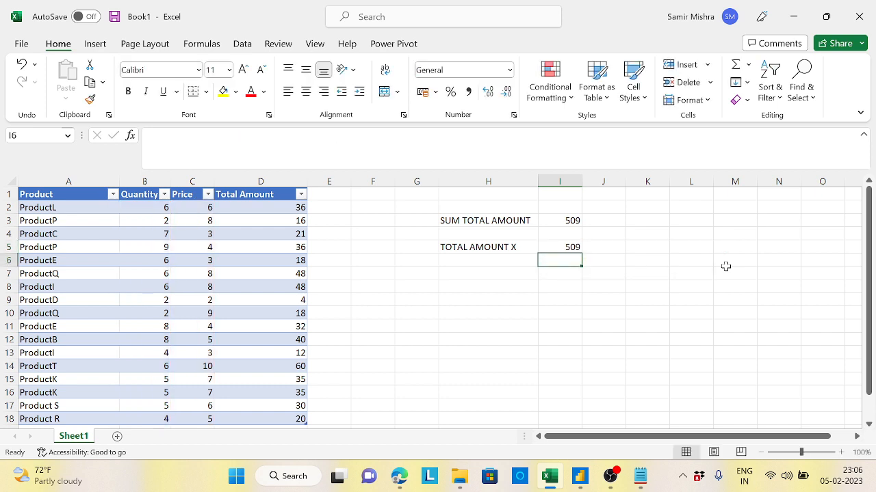
- Examine how the SUMPRODUCT formula in I5 multiplies the Quantity and Price columns row by row
left_click(557, 247)
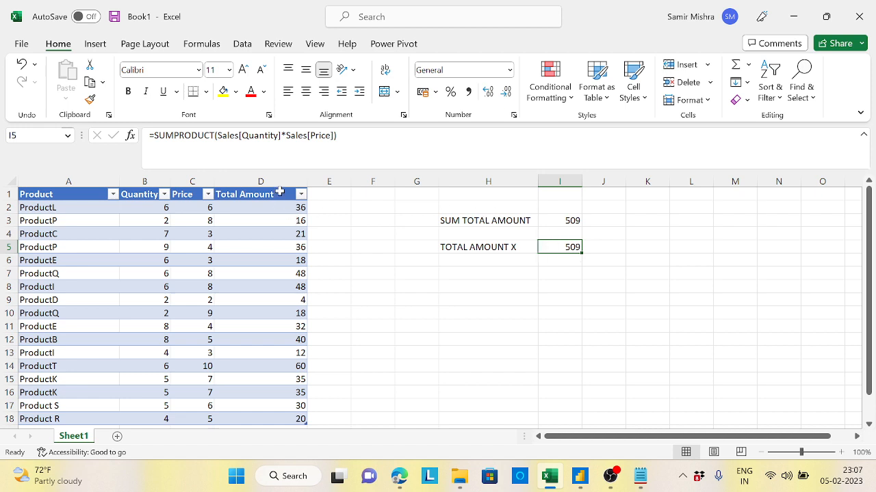
left_click(280, 188)
left_click(559, 248)
left_click_drag(159, 210, 200, 280)
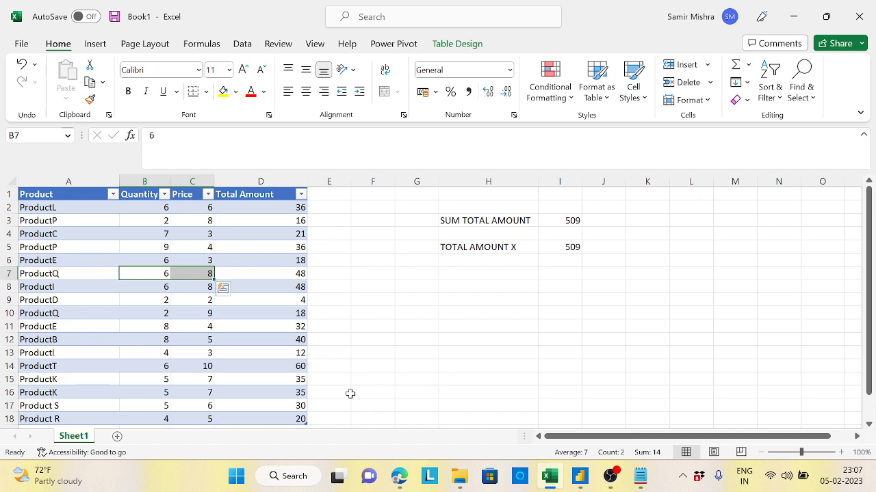
left_click(487, 252)
left_click(563, 248)
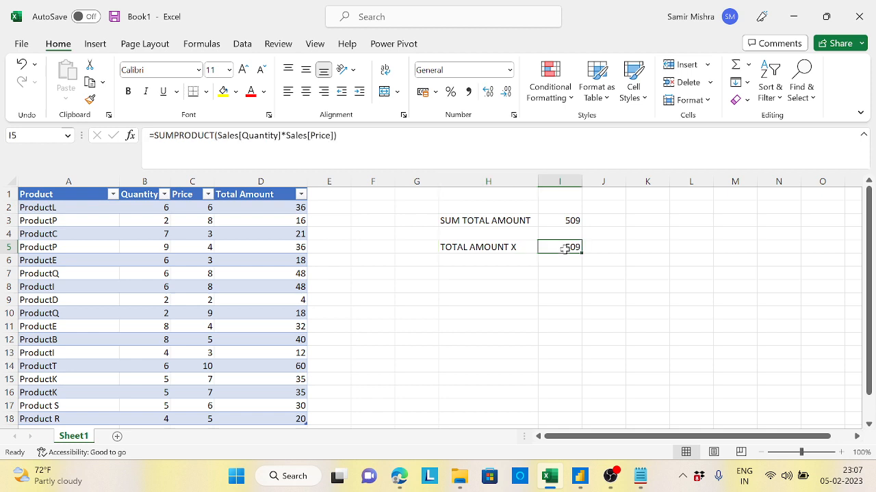
left_click(148, 181)
left_click(181, 179)
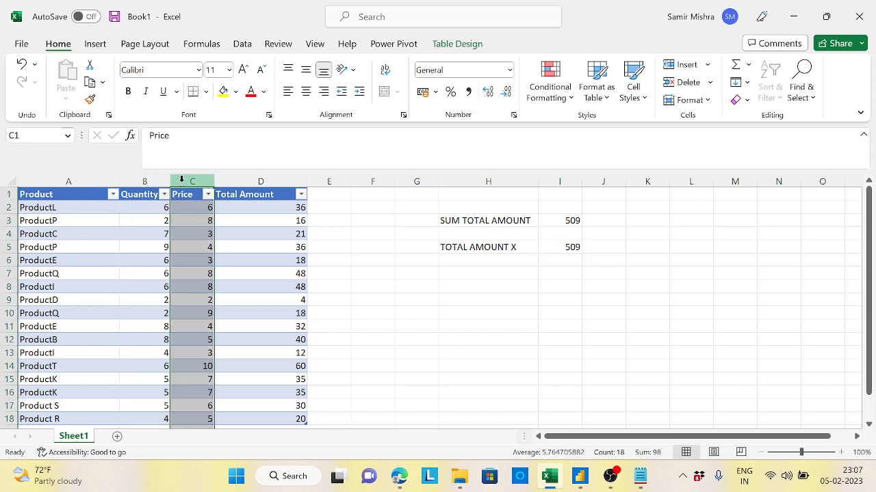
left_click(565, 249)
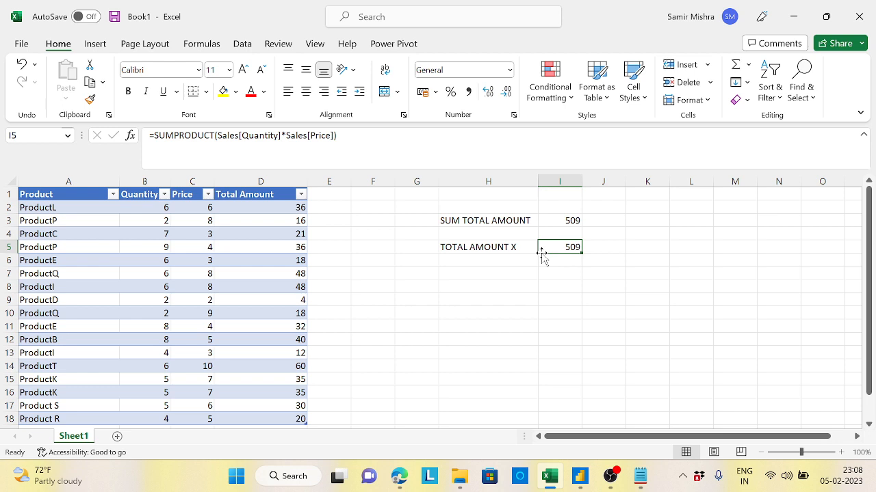
- In the Notepad topic list, add the line "fILTER CONTEXT TRANSITION TO ROW CONTEXT" below topic 4, separated by a blank line
left_click(641, 477)
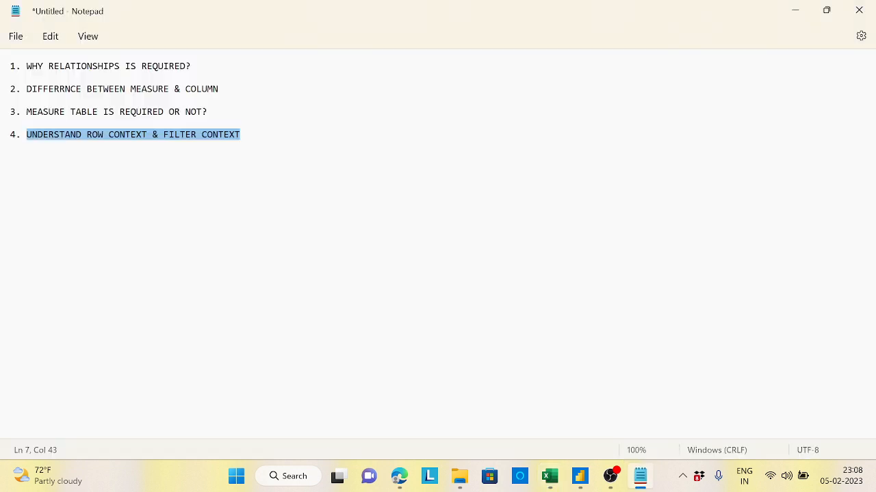
key("End")
key("Return")
key("Return")
type("fI")
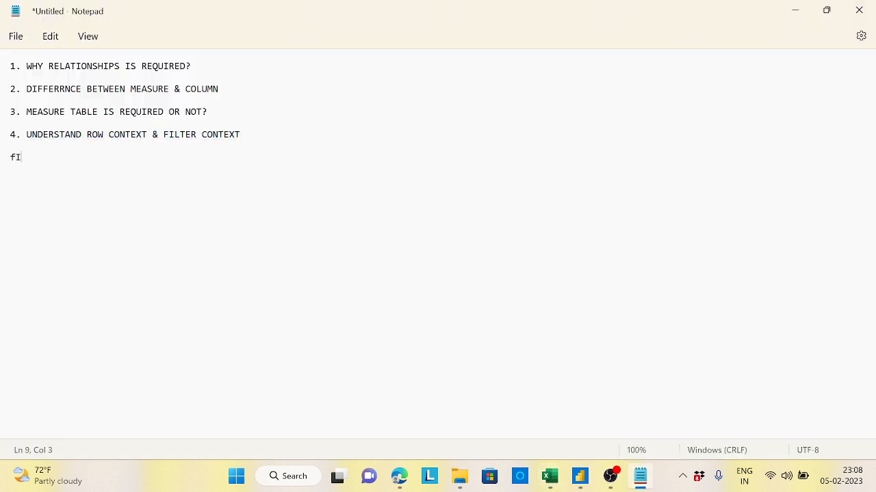
type("LTER CONTEXT CON")
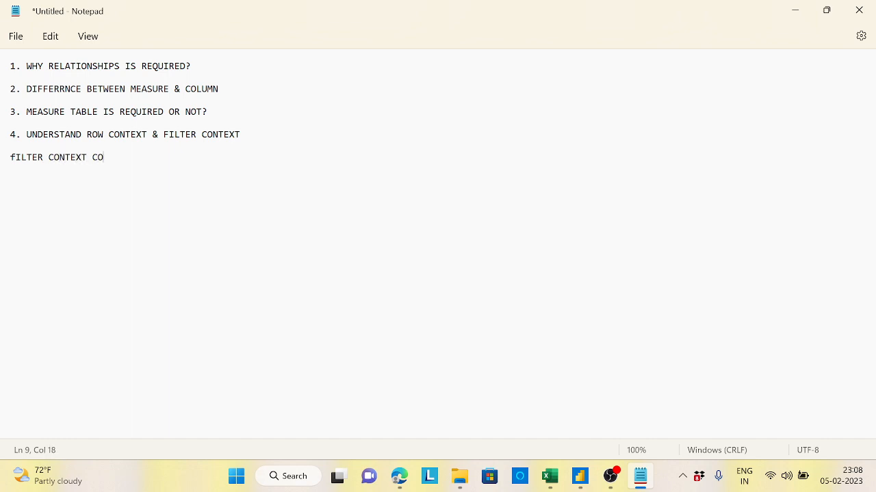
key("BackSpace")
key("BackSpace")
key("BackSpace")
type("TAB")
key("BackSpace")
key("BackSpace")
type("RANSITIONNTO")
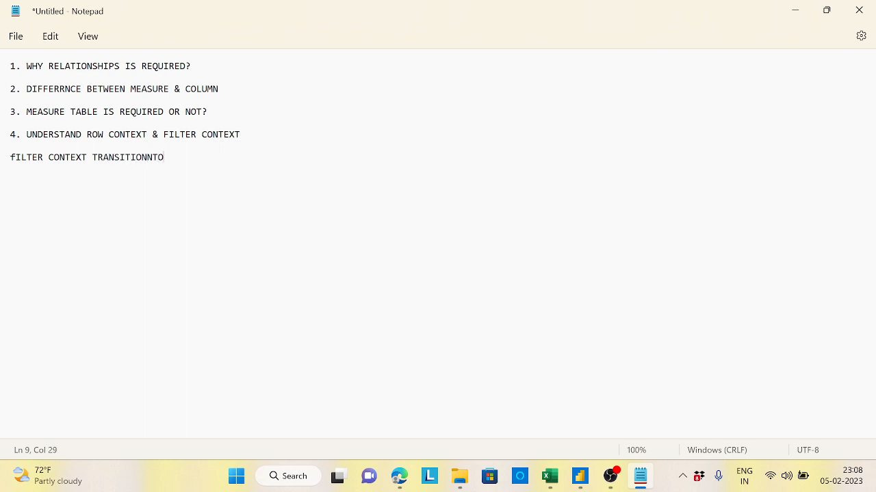
key("BackSpace")
key("BackSpace")
key("BackSpace")
key("BackSpace")
type("N TO ROW CONTEXT")
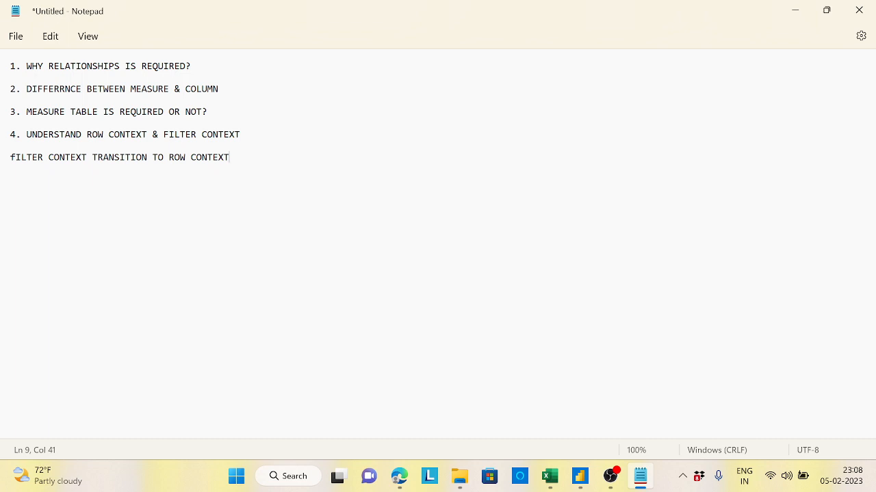
- Append "--- CONTEXT EVALUATION" to the new line about filter context transition
type("--- CONTEXT EVALUA")
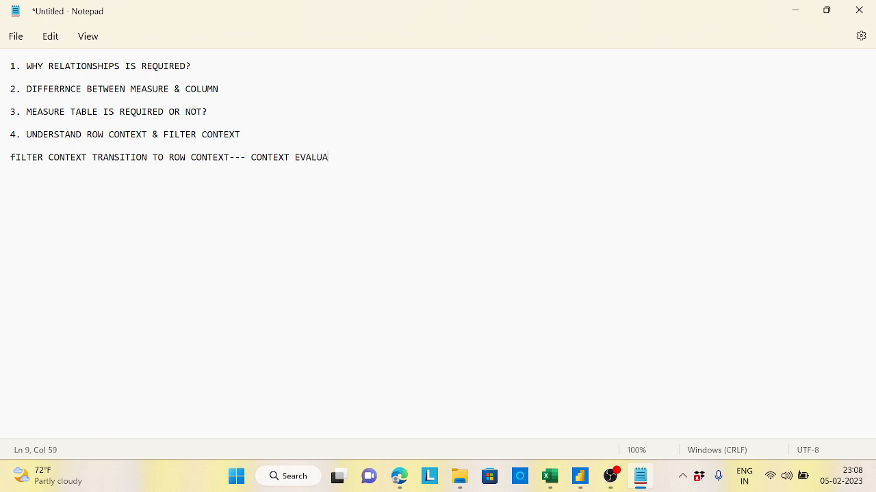
key("BackSpace")
type("ATION")
- Switch back to Excel and compare the SUM formula in I3 and its Total Amount column with the SUMPRODUCT formula in I5
key("alt+Tab")
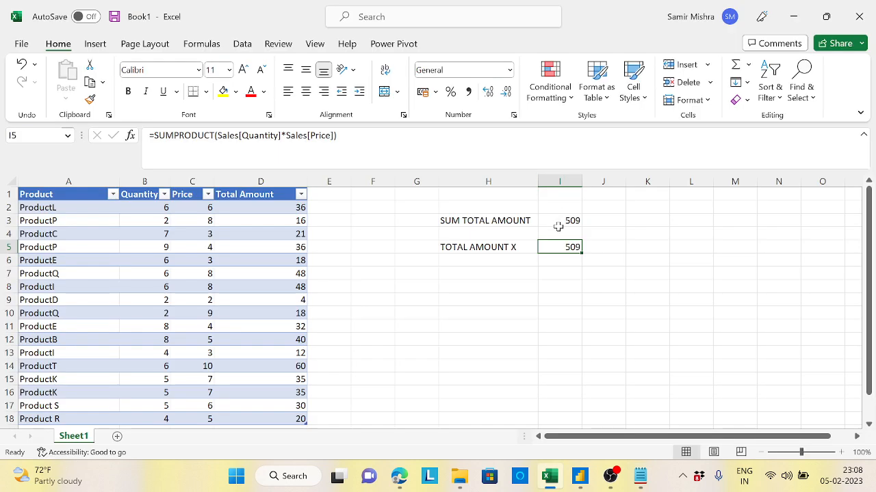
left_click_drag(508, 219, 550, 242)
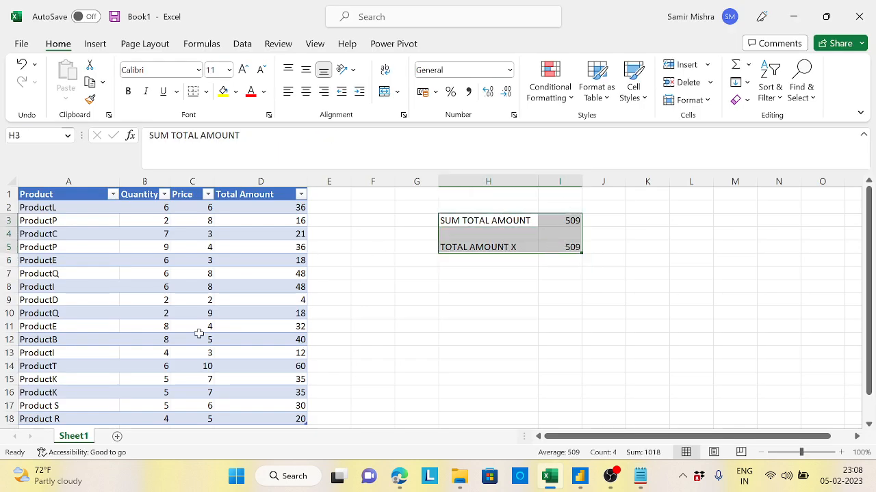
left_click(496, 221)
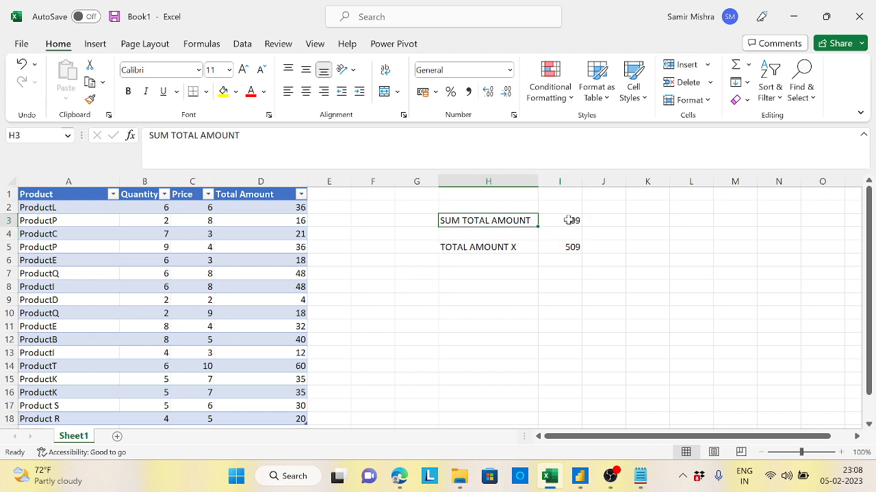
left_click(568, 220)
left_click(279, 181)
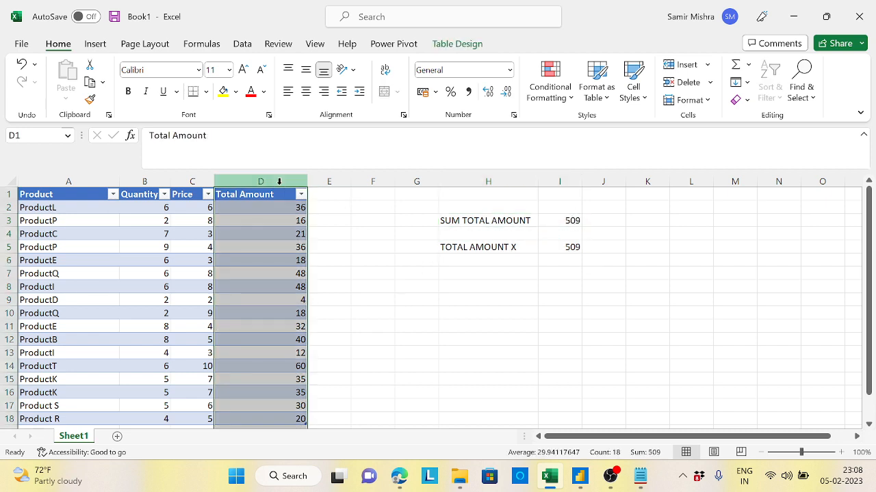
left_click(574, 221)
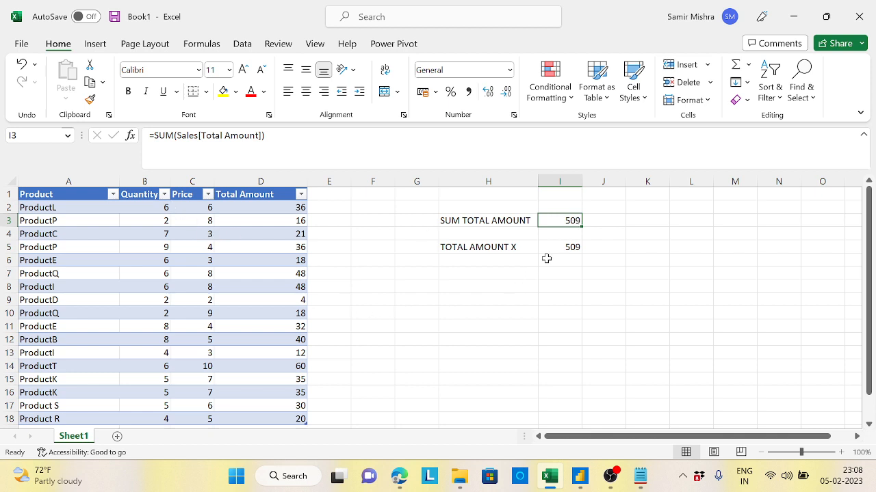
left_click(567, 250)
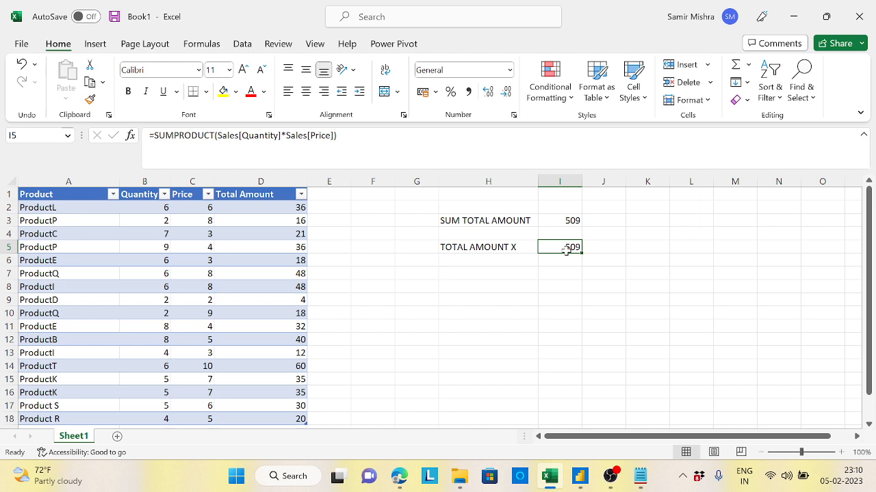
- Return to the Notepad topic list and highlight topic 4, "UNDERSTAND ROW CONTEXT & FILTER CONTEXT"
left_click(641, 477)
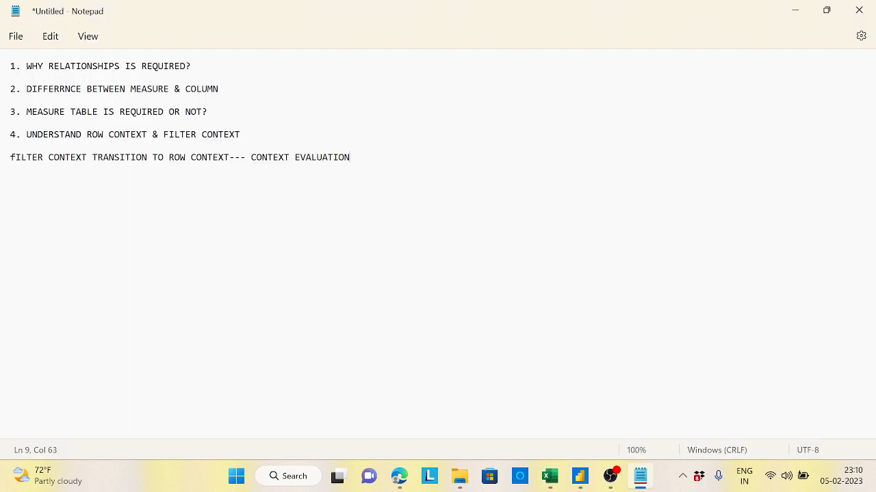
left_click_drag(26, 135, 247, 137)
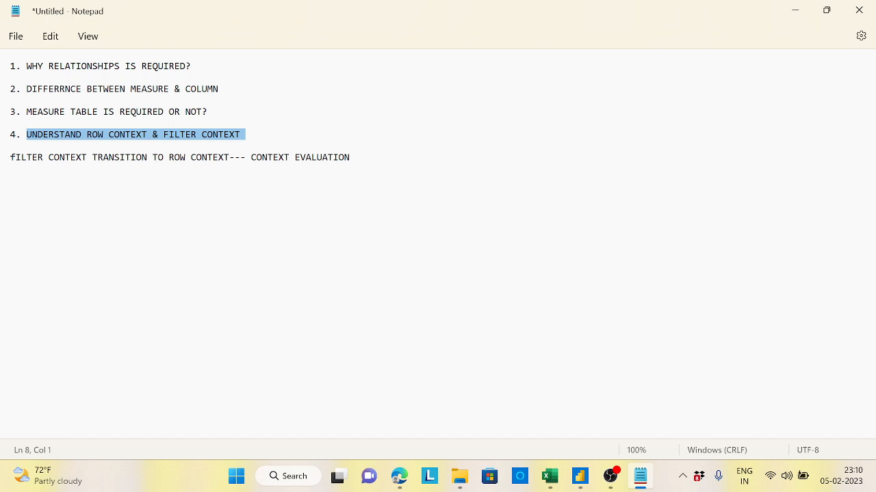
left_click(611, 476)
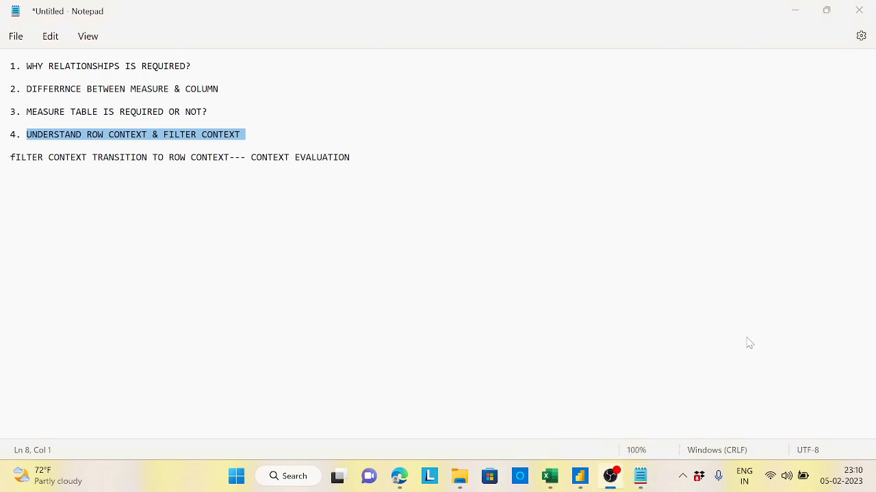